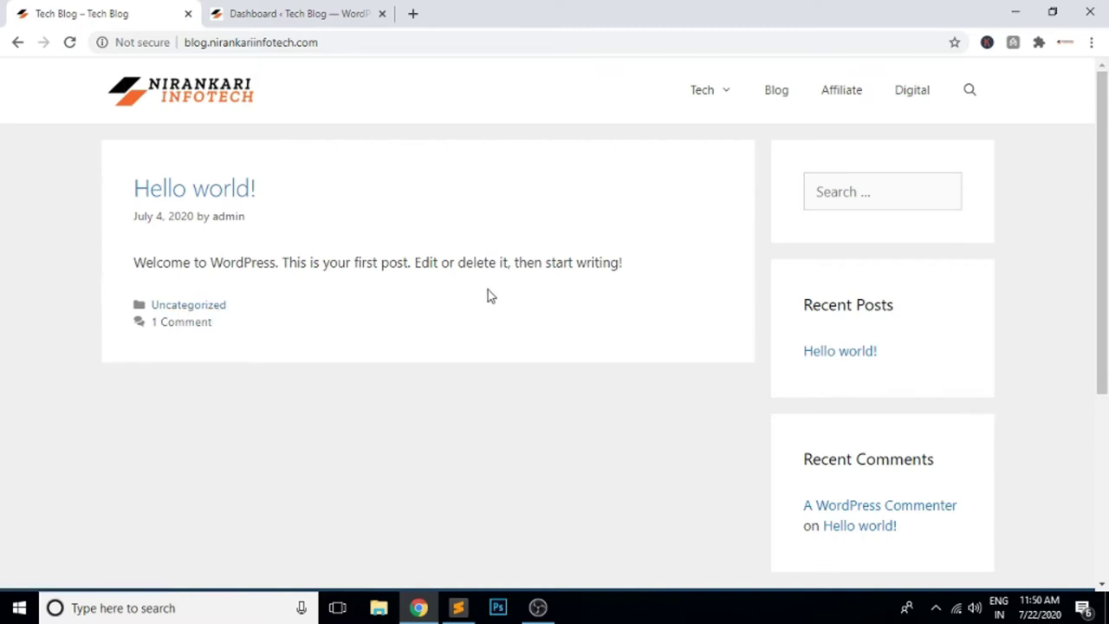
Step: Switch to the site's admin dashboard and open the post categories page
{"action": "mouse_move", "coordinate": [720, 92]}
{"action": "left_click", "coordinate": [317, 19]}
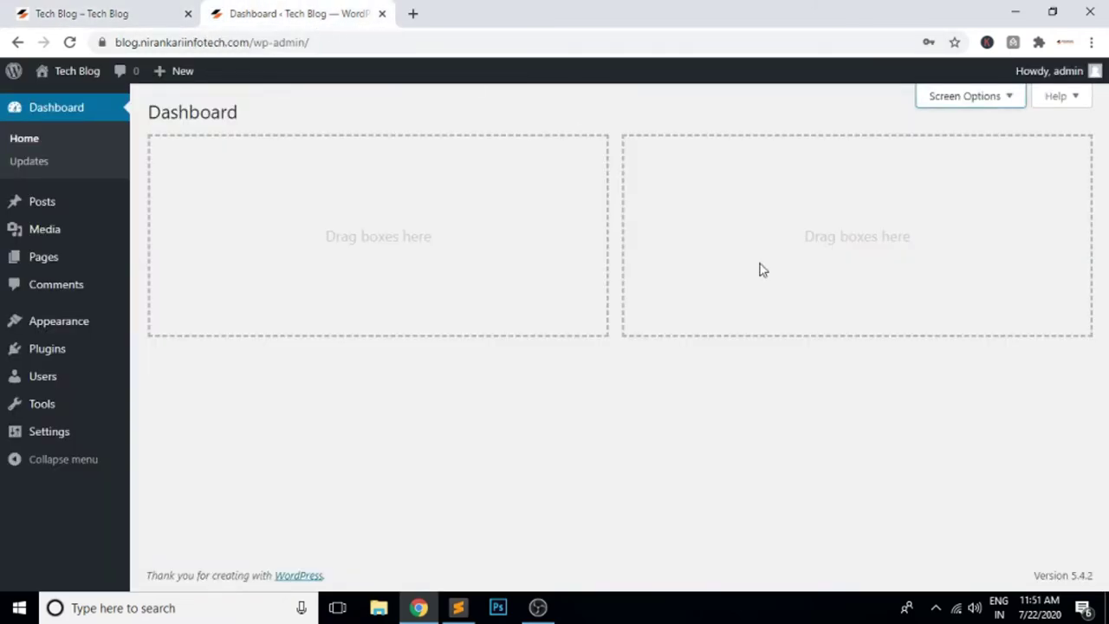
{"action": "mouse_move", "coordinate": [39, 208]}
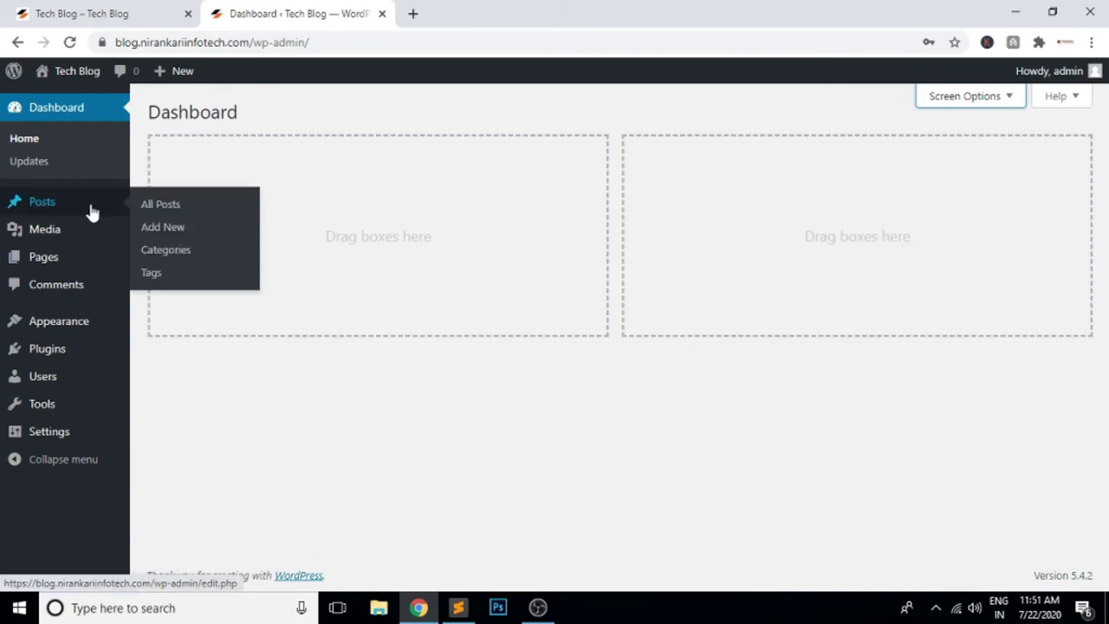
{"action": "left_click", "coordinate": [181, 256]}
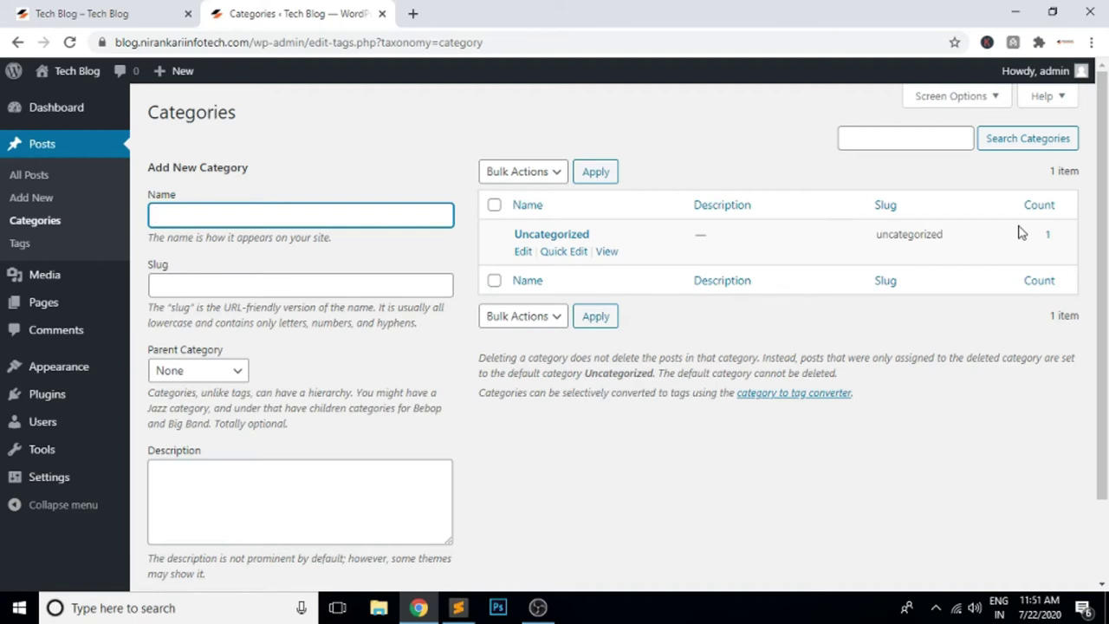
{"action": "mouse_move", "coordinate": [164, 308]}
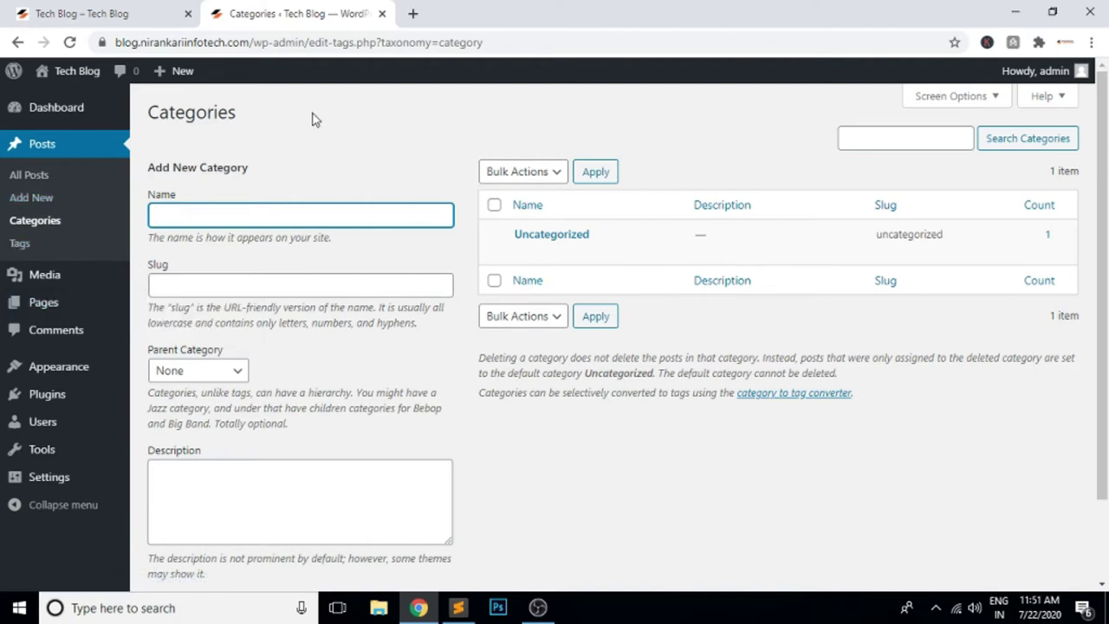
Step: Fill in a new category with the name Switch and slug Network Switch, keeping its parent category as None
{"action": "left_click_drag", "start_coordinate": [148, 167], "coordinate": [263, 178]}
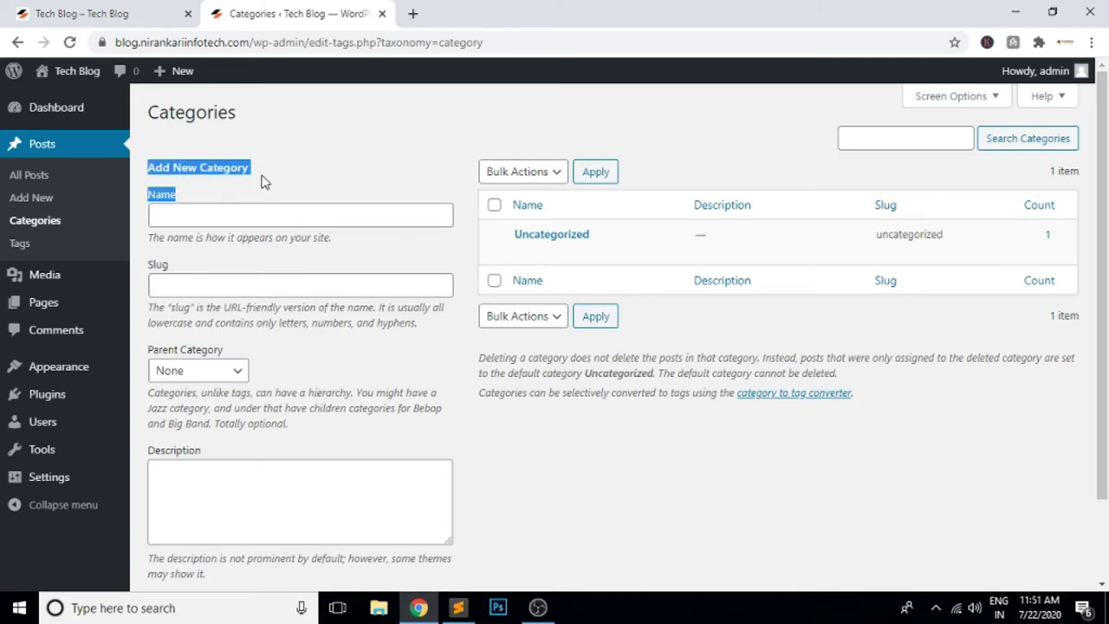
{"action": "left_click", "coordinate": [191, 217]}
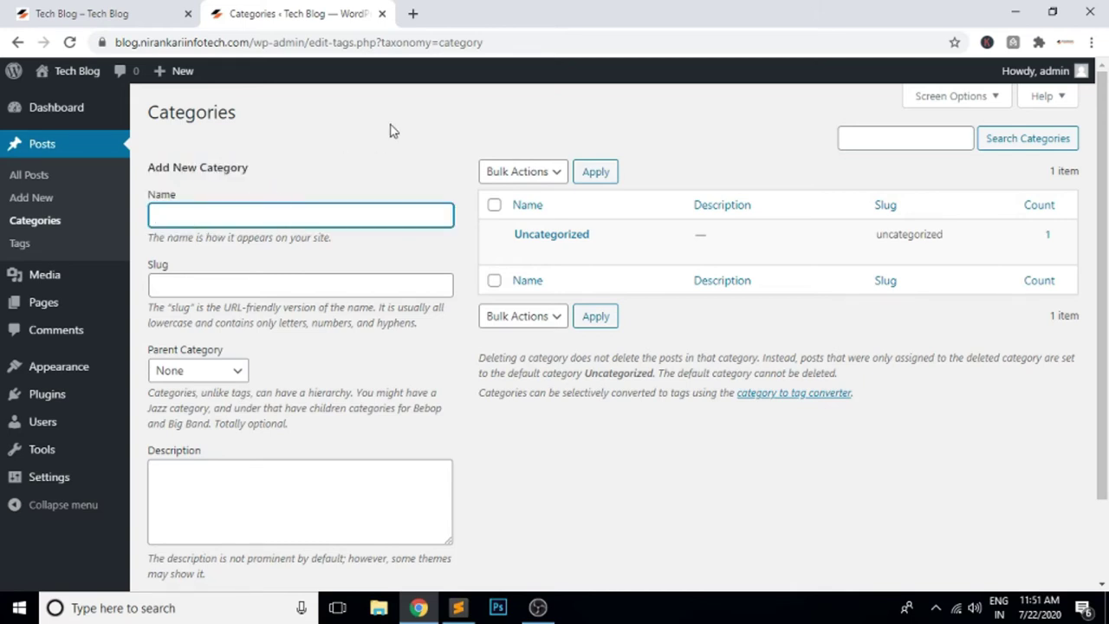
{"action": "type", "text": "Switch"}
{"action": "double_click", "coordinate": [205, 214]}
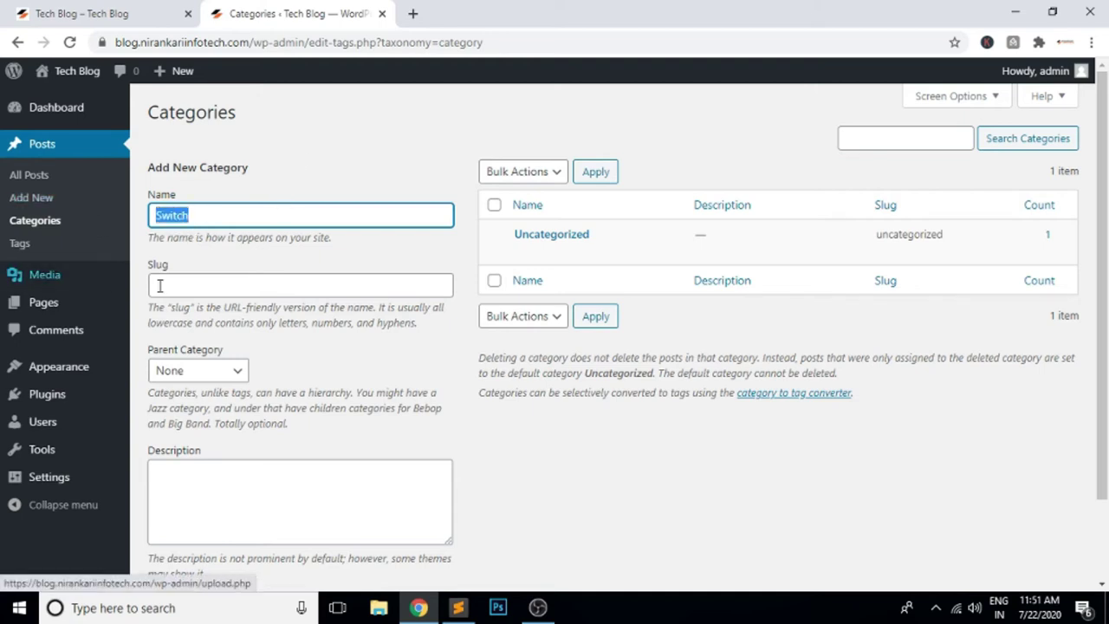
{"action": "left_click", "coordinate": [204, 287]}
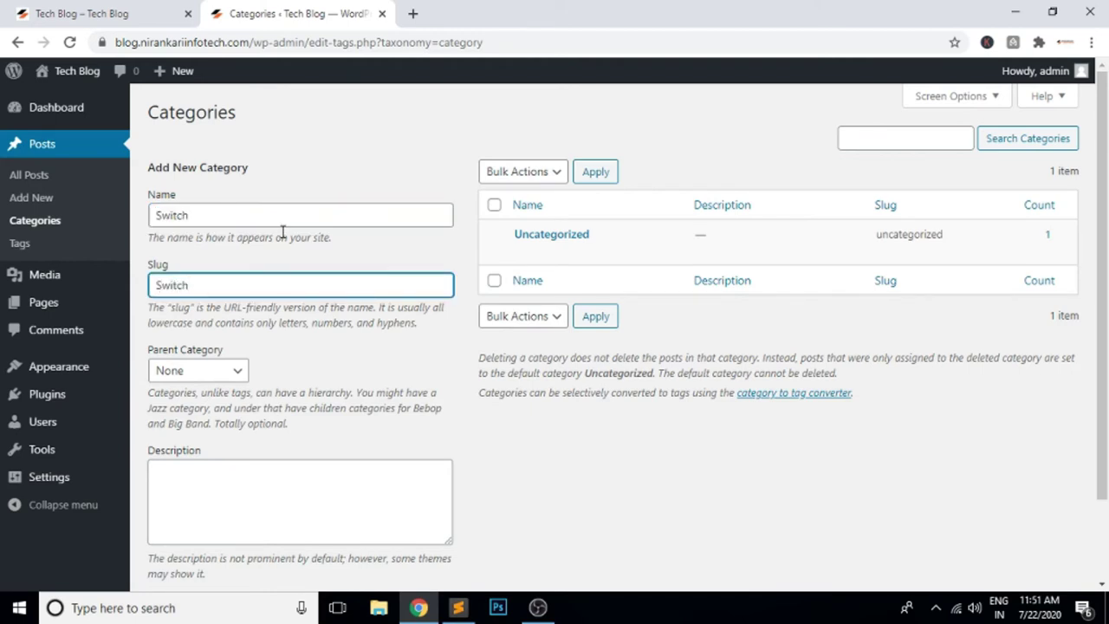
{"action": "left_click", "coordinate": [154, 285]}
{"action": "type", "text": "Network"}
{"action": "left_click", "coordinate": [235, 372]}
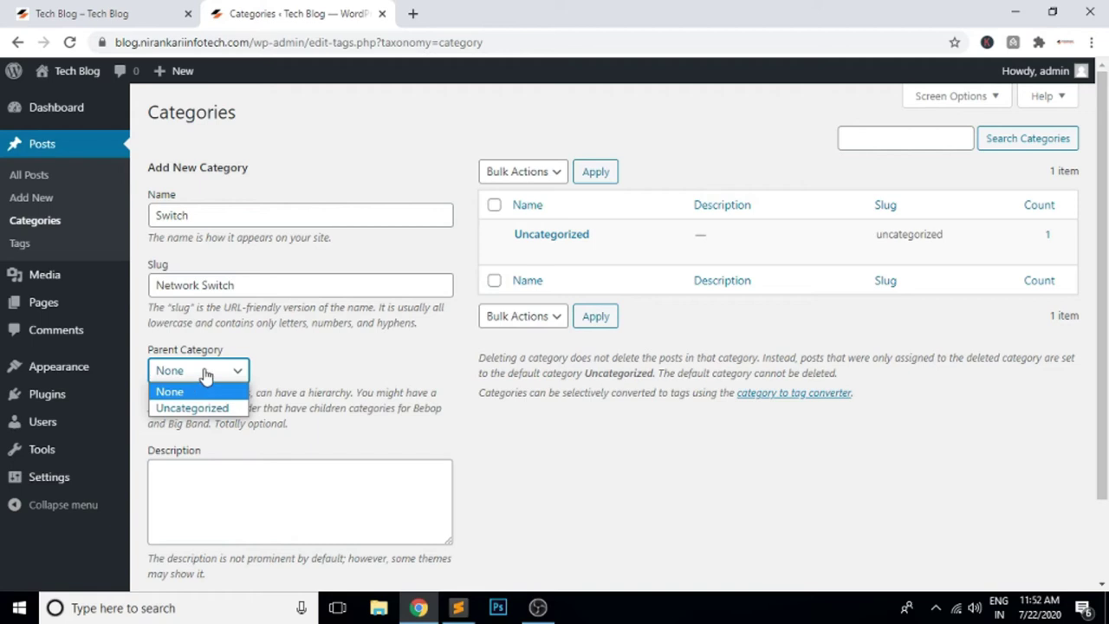
{"action": "left_click", "coordinate": [344, 369]}
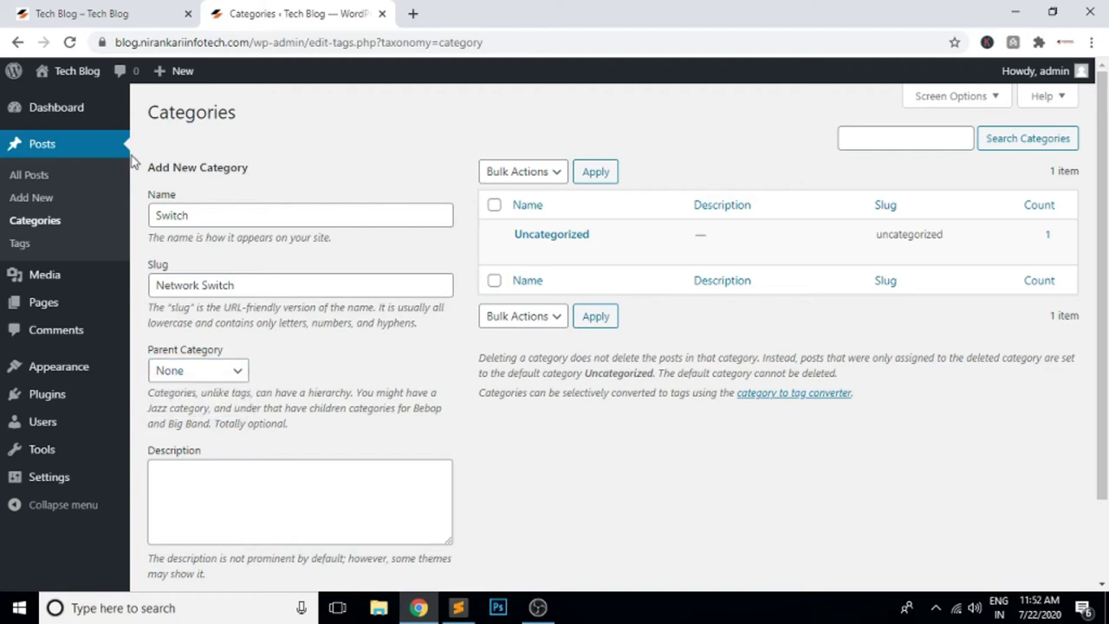
Step: Check the Tech menu on the blog's front end, and add the Switch category with an empty description
{"action": "left_click", "coordinate": [83, 10]}
{"action": "mouse_move", "coordinate": [706, 106]}
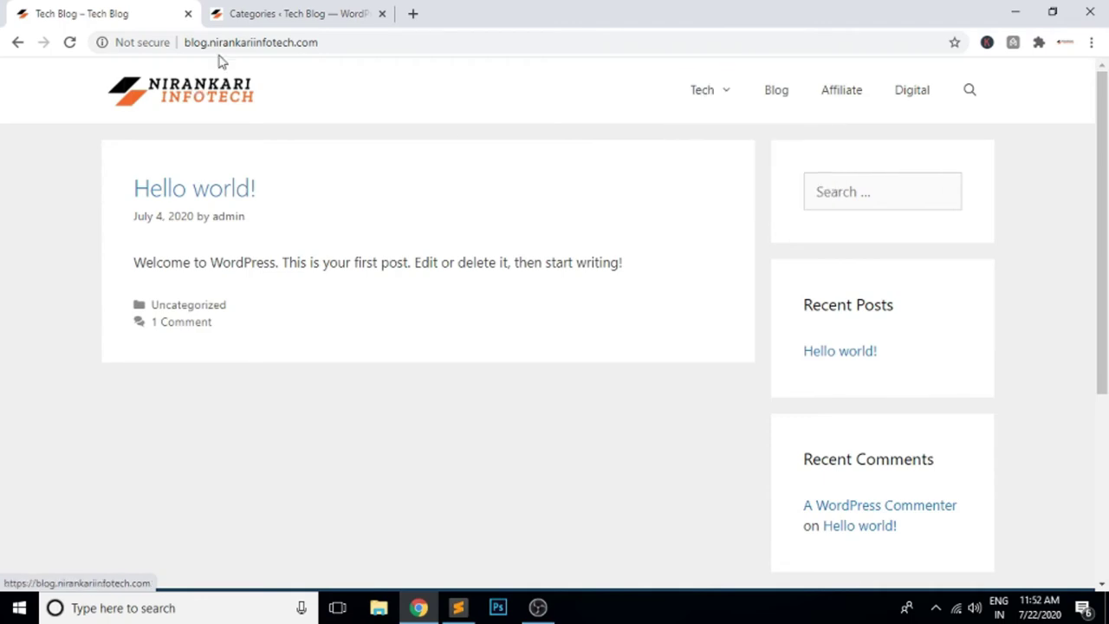
{"action": "left_click", "coordinate": [329, 19]}
{"action": "double_click", "coordinate": [271, 216]}
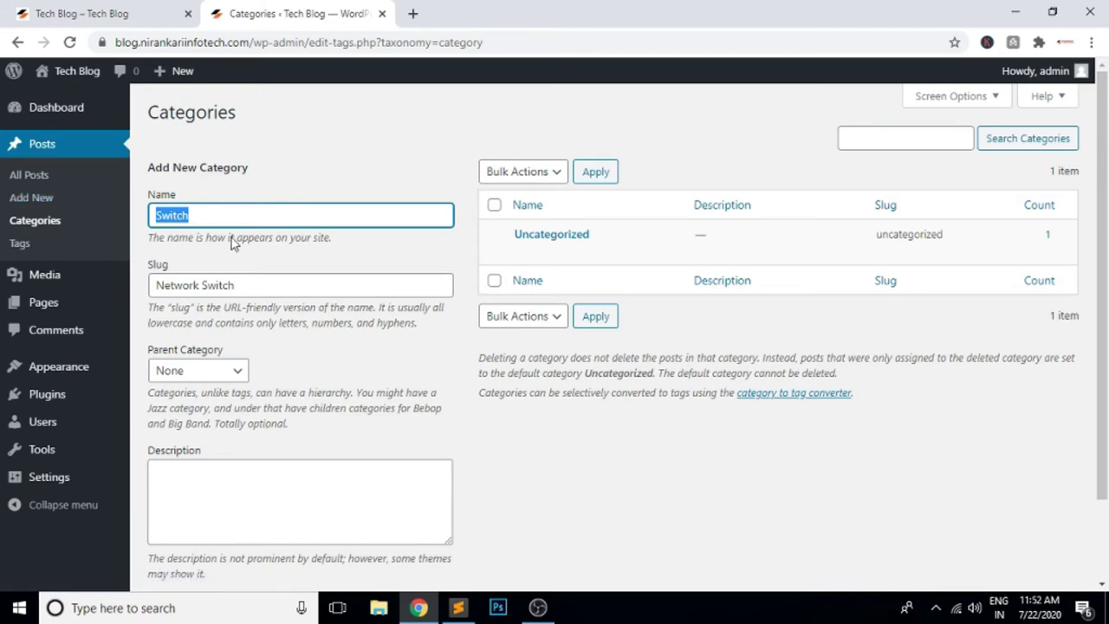
{"action": "left_click", "coordinate": [214, 481]}
{"action": "scroll", "coordinate": [604, 483], "scroll_direction": "down", "scroll_amount": 2}
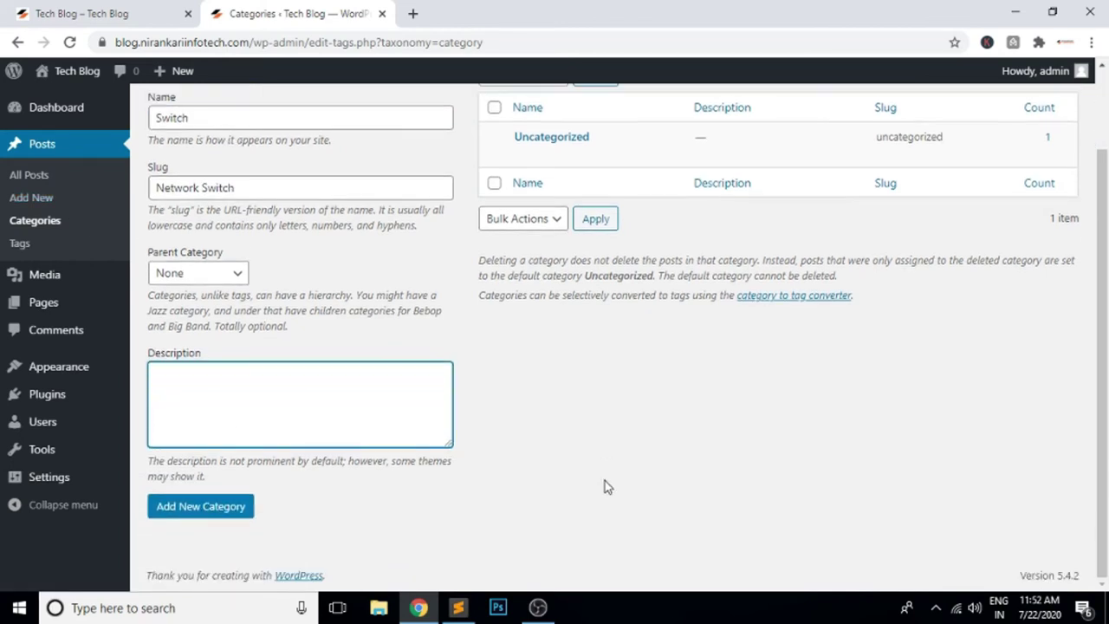
{"action": "left_click", "coordinate": [224, 513]}
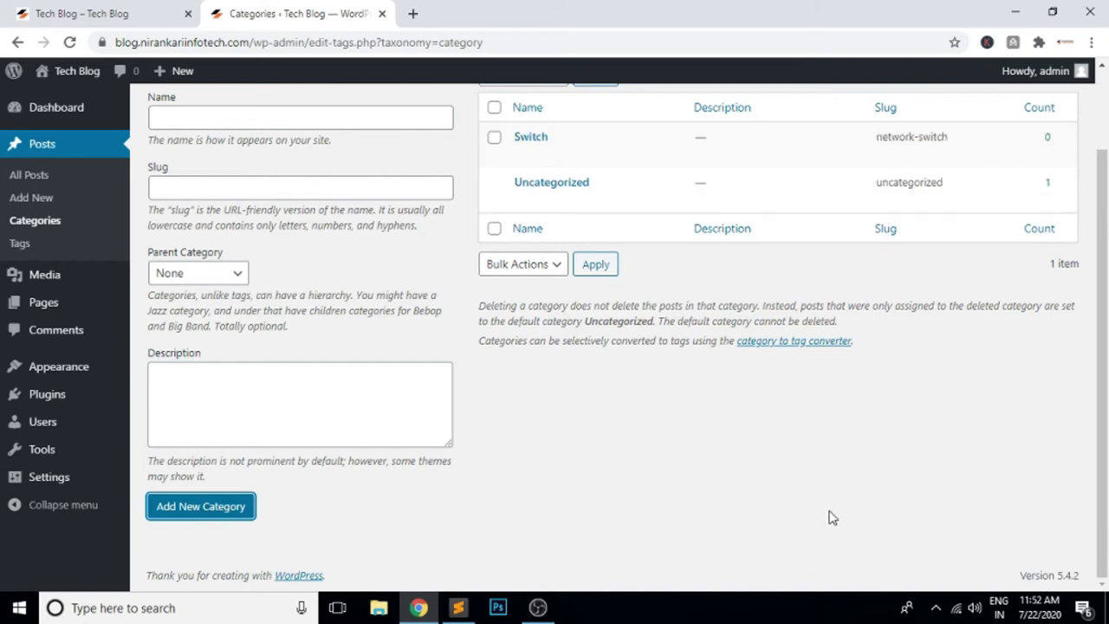
Step: Add a top-level category named Tech with the slug tech and the description tech
{"action": "scroll", "coordinate": [829, 517], "scroll_direction": "up", "scroll_amount": 2}
{"action": "mouse_move", "coordinate": [982, 255]}
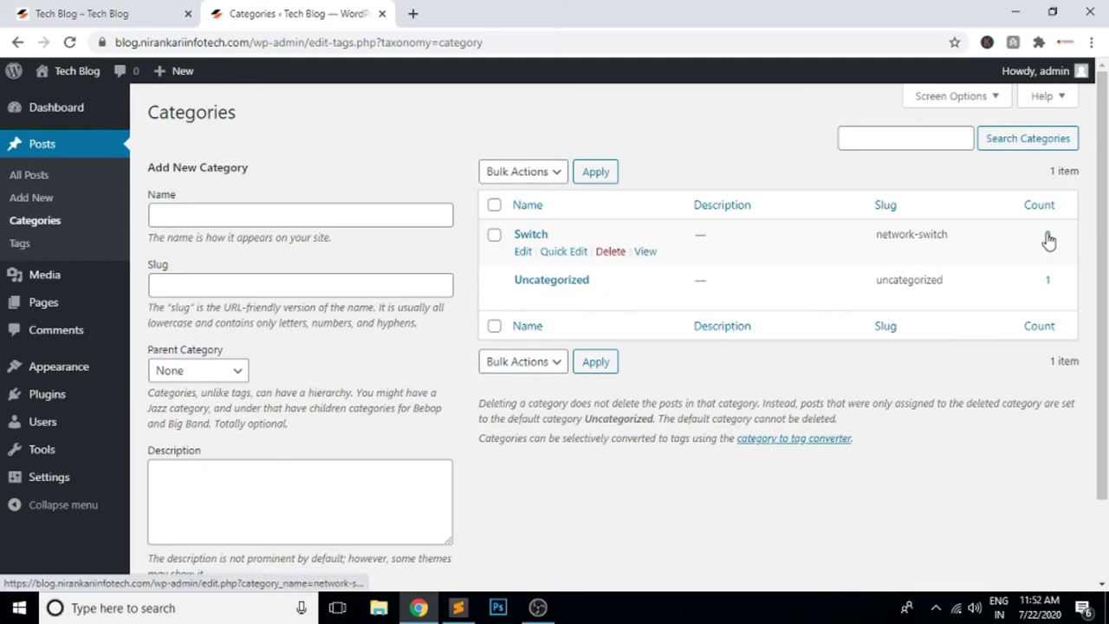
{"action": "left_click", "coordinate": [180, 211]}
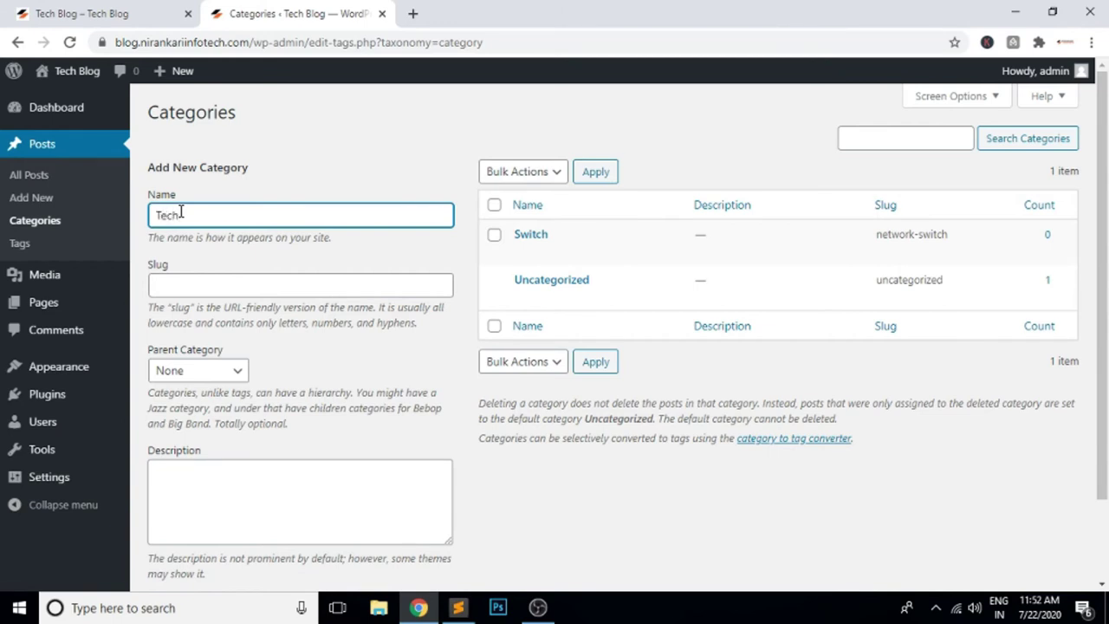
{"action": "left_click", "coordinate": [198, 289]}
{"action": "type", "text": "tech"}
{"action": "left_click", "coordinate": [216, 486]}
{"action": "type", "text": "tech"}
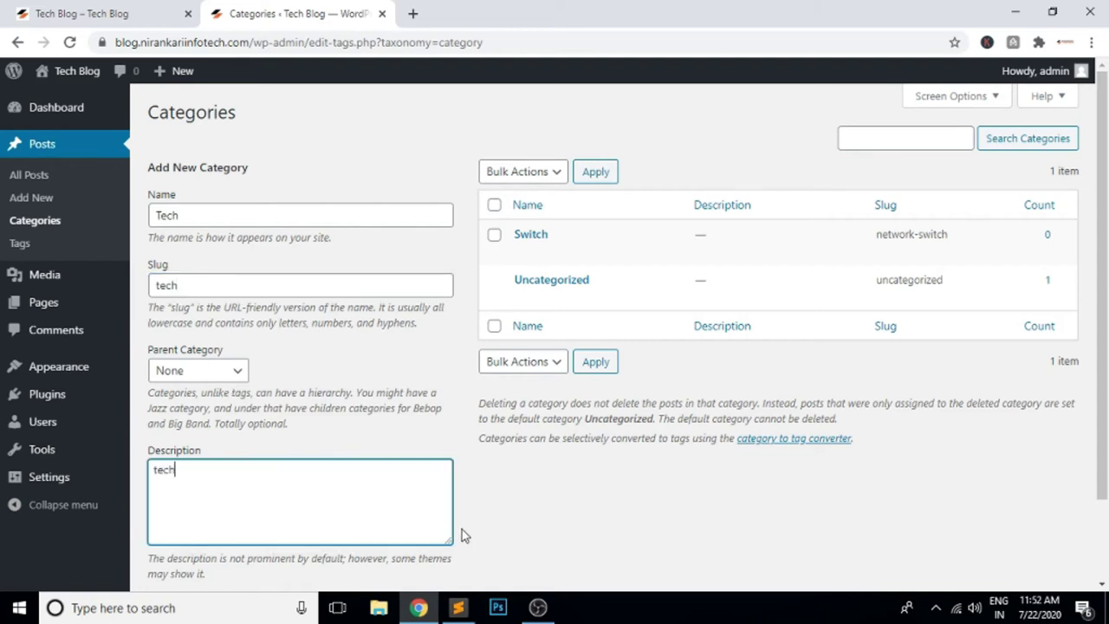
{"action": "scroll", "coordinate": [280, 468], "scroll_direction": "down", "scroll_amount": 1}
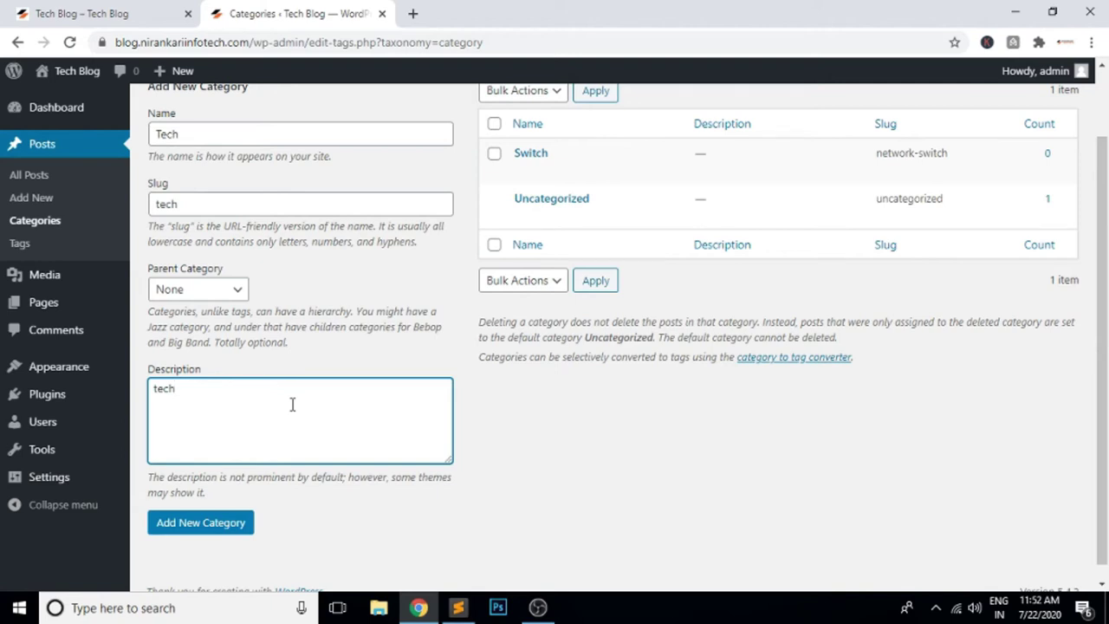
{"action": "left_click", "coordinate": [227, 526]}
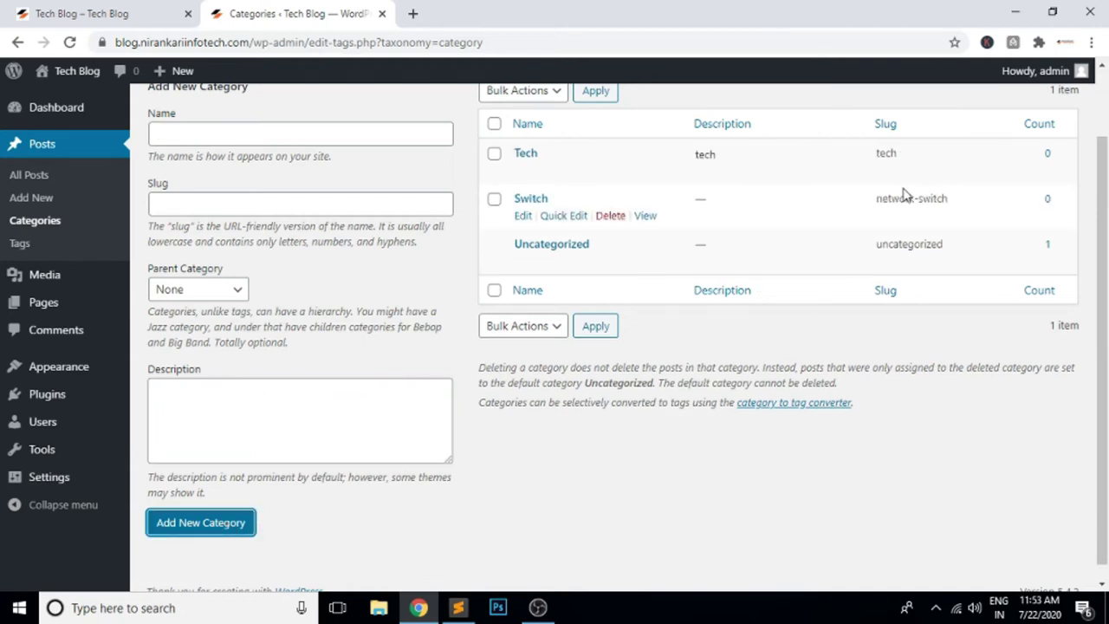
Step: Edit the Switch category to make Tech its parent category and save the update
{"action": "left_click", "coordinate": [523, 217]}
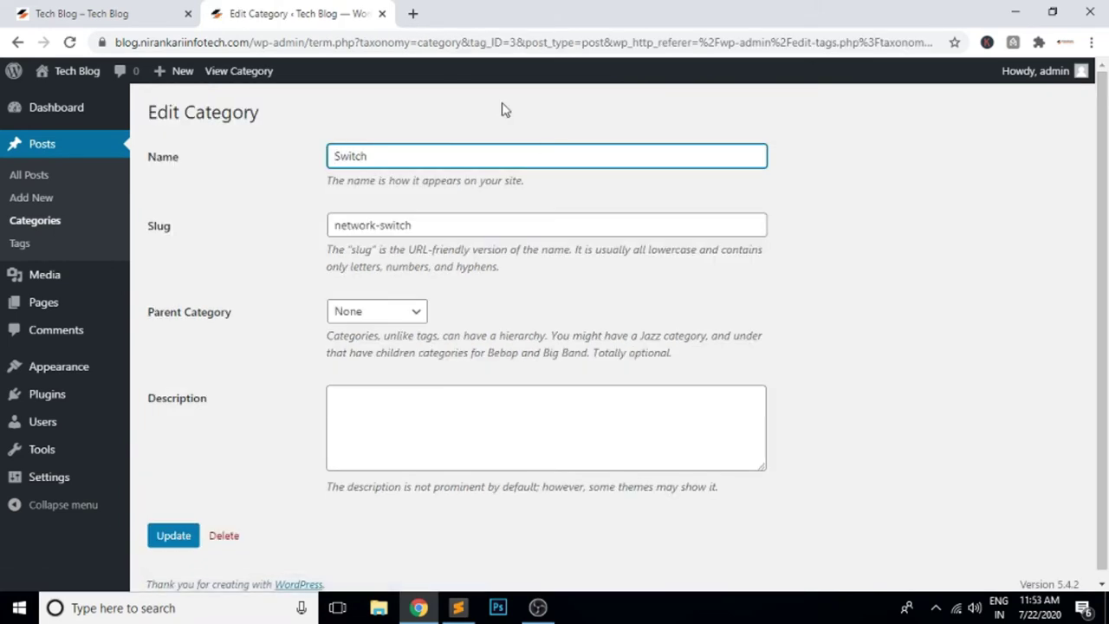
{"action": "left_click", "coordinate": [403, 319]}
{"action": "left_click", "coordinate": [376, 353]}
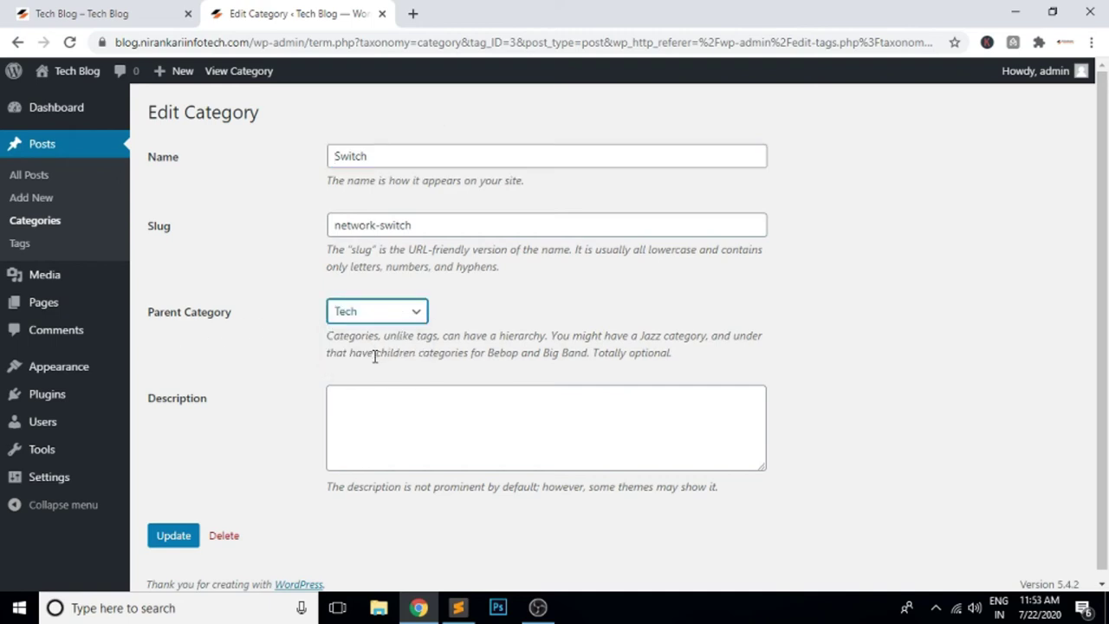
{"action": "left_click", "coordinate": [171, 537]}
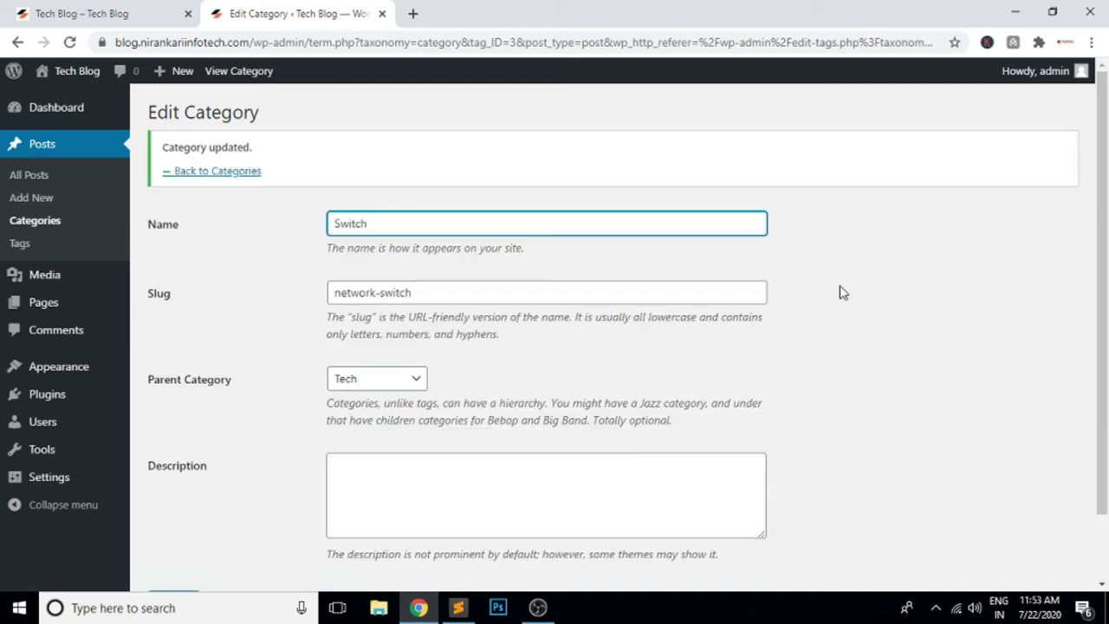
Step: Return to the category list and add a category named Router with the slug Router under the parent Tech
{"action": "left_click", "coordinate": [230, 172]}
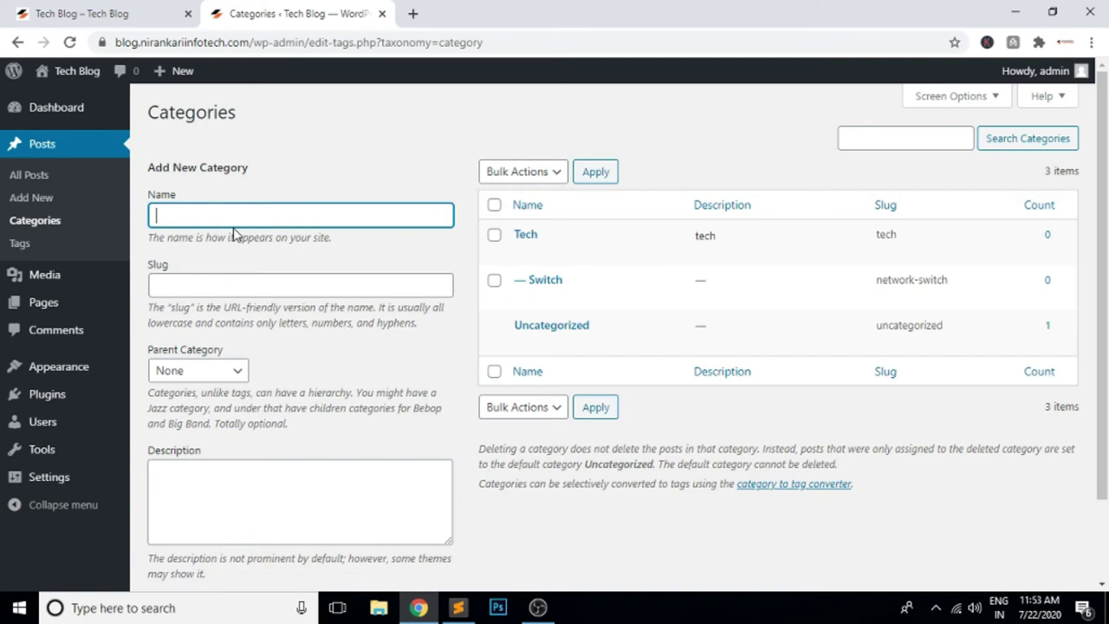
{"action": "type", "text": "er"}
{"action": "left_click", "coordinate": [197, 284]}
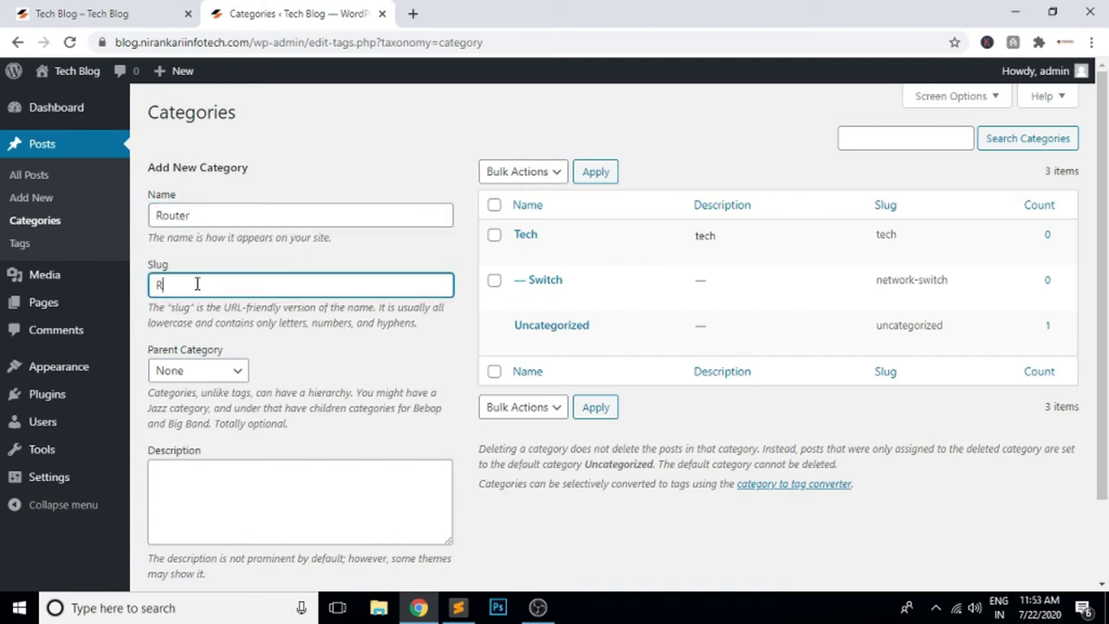
{"action": "type", "text": "Router"}
{"action": "left_click", "coordinate": [221, 371]}
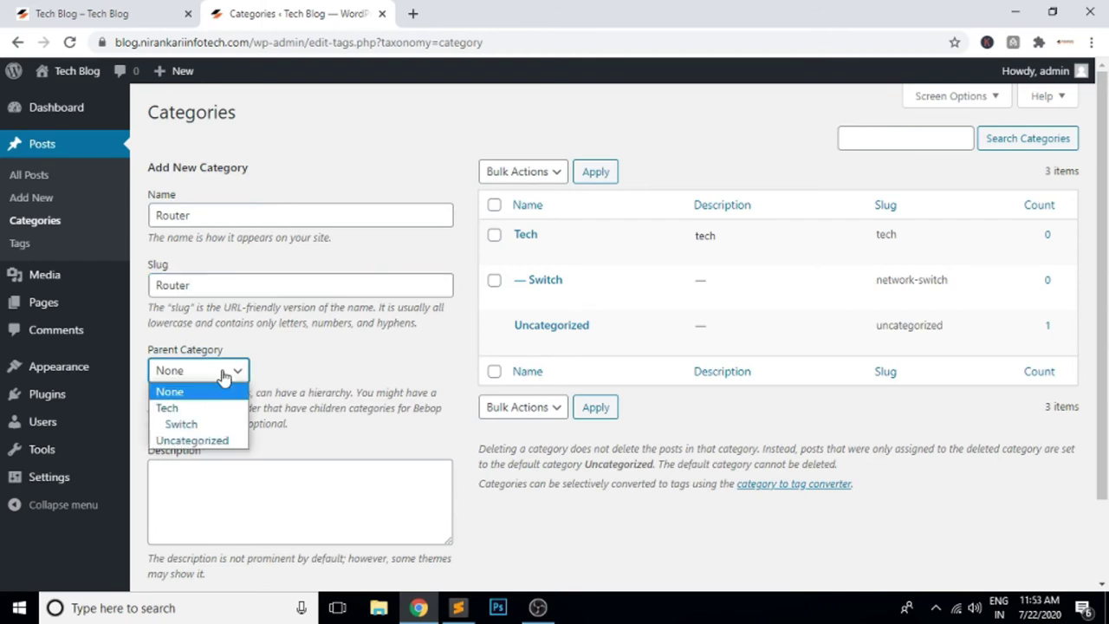
{"action": "left_click", "coordinate": [192, 409]}
{"action": "left_click", "coordinate": [231, 487]}
{"action": "scroll", "coordinate": [208, 501], "scroll_direction": "down", "scroll_amount": 1}
{"action": "left_click", "coordinate": [201, 506]}
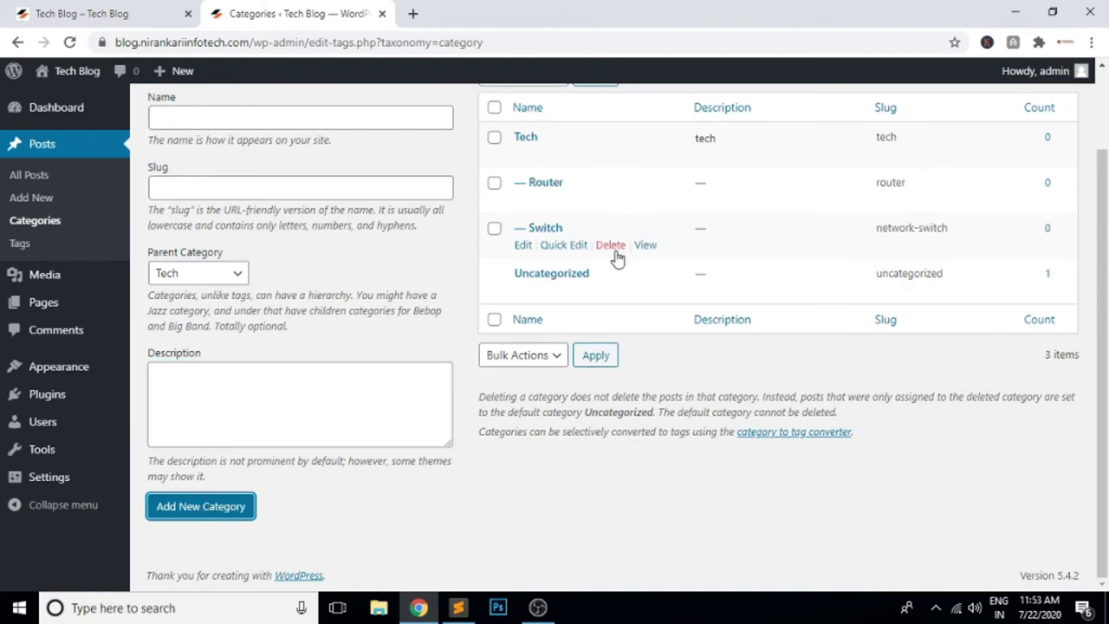
Step: Check the Tech submenu on the blog, and add a Topology category with the slug Topology under Tech
{"action": "left_click", "coordinate": [87, 11]}
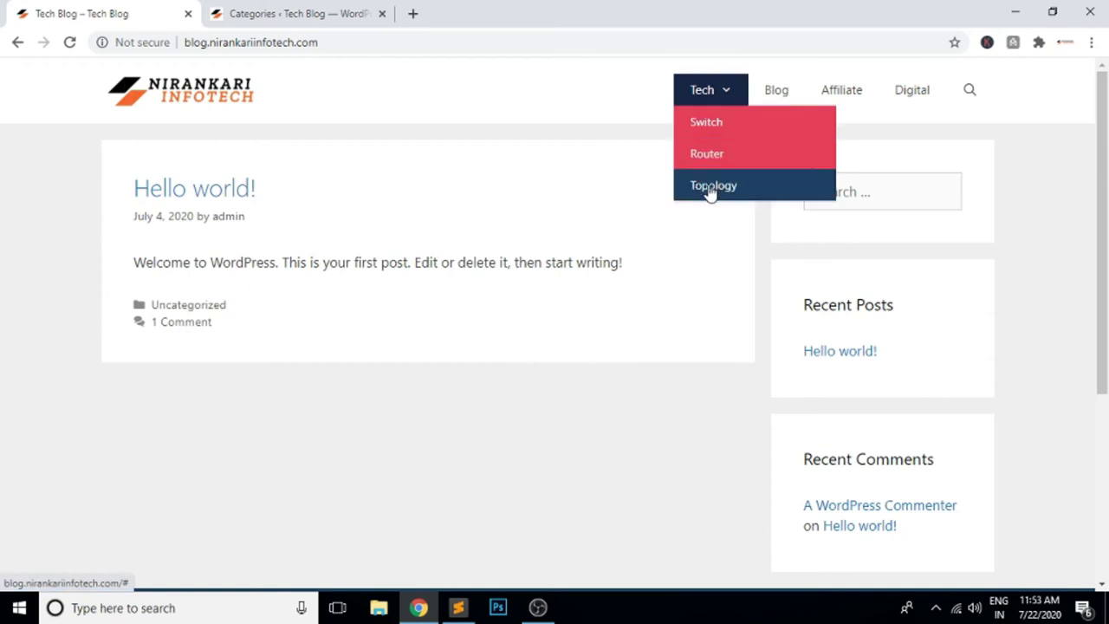
{"action": "left_click", "coordinate": [307, 12]}
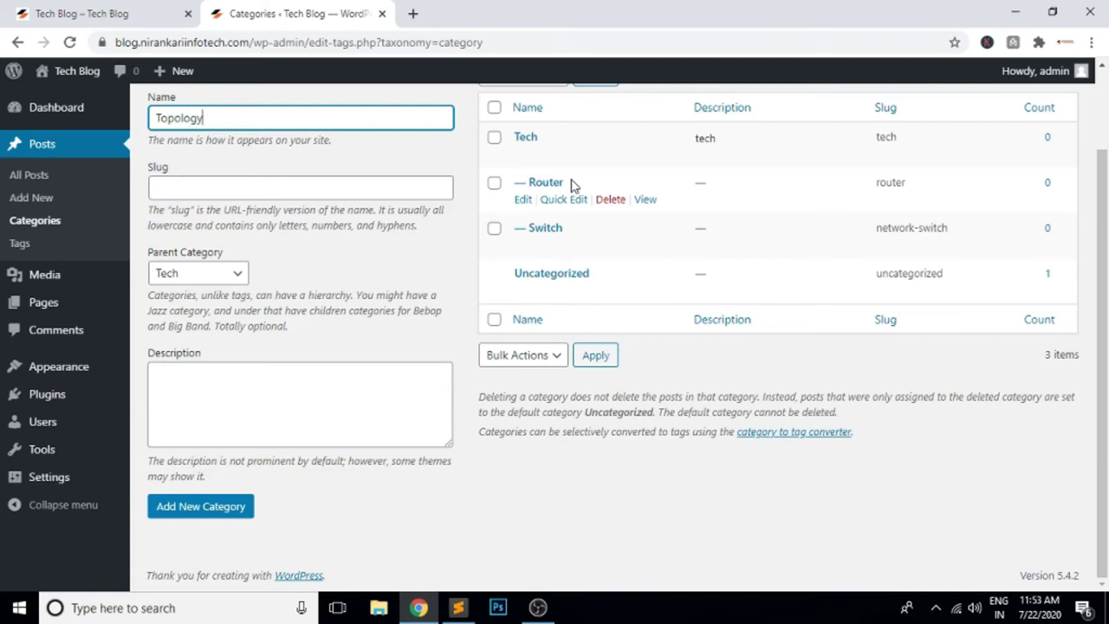
{"action": "left_click", "coordinate": [158, 192]}
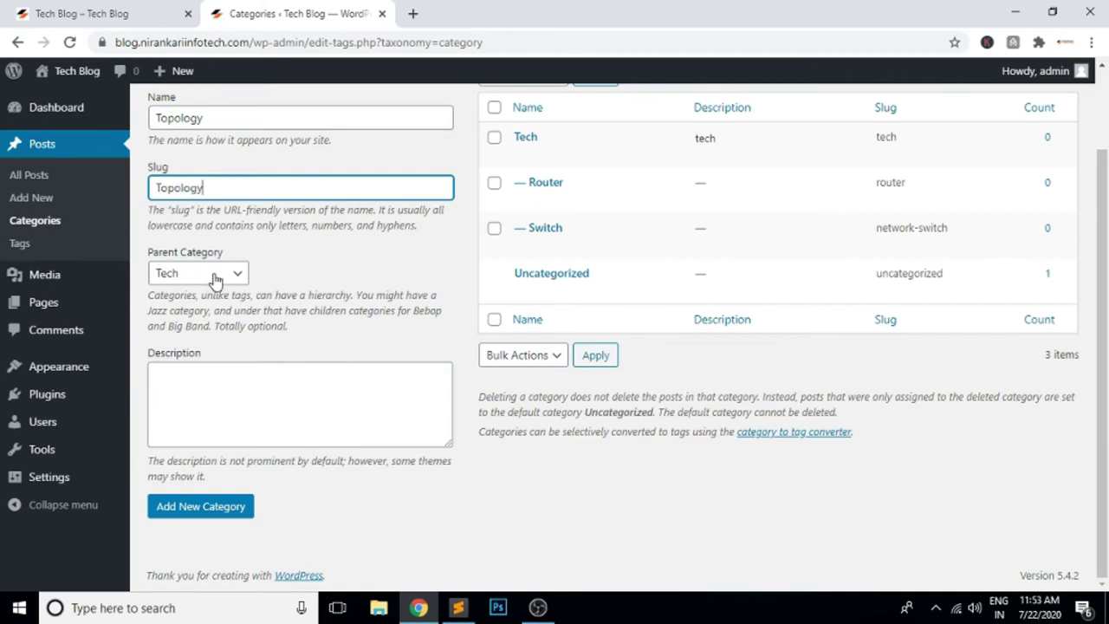
{"action": "left_click", "coordinate": [199, 508]}
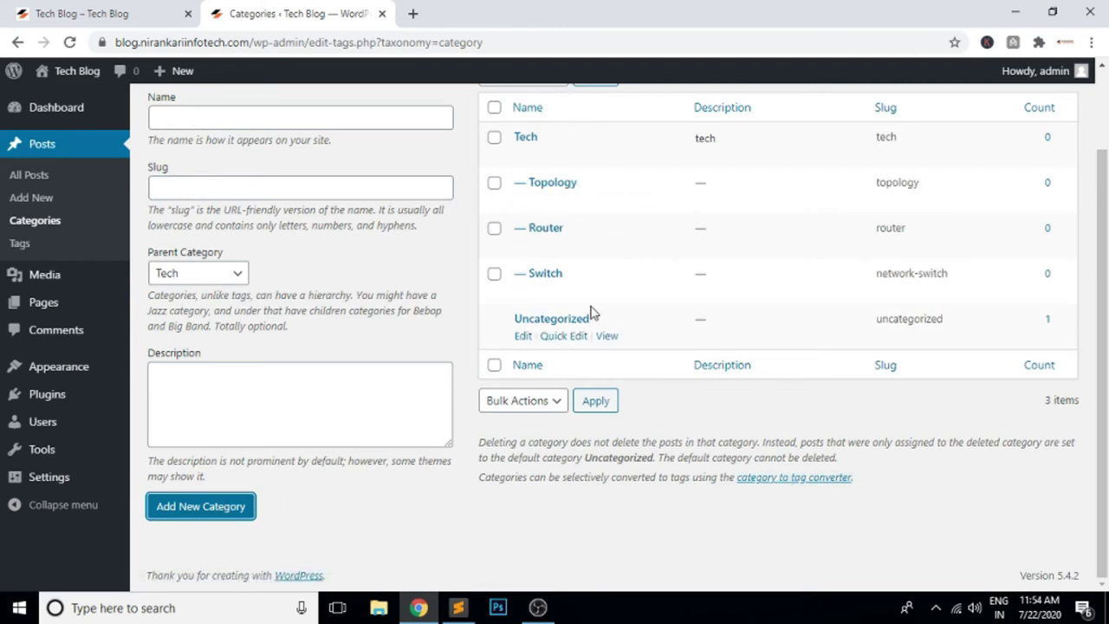
Step: Open the "Hello world!" post for editing, check its category on the blog, and dismiss the block editor's welcome guide
{"action": "left_click", "coordinate": [29, 180]}
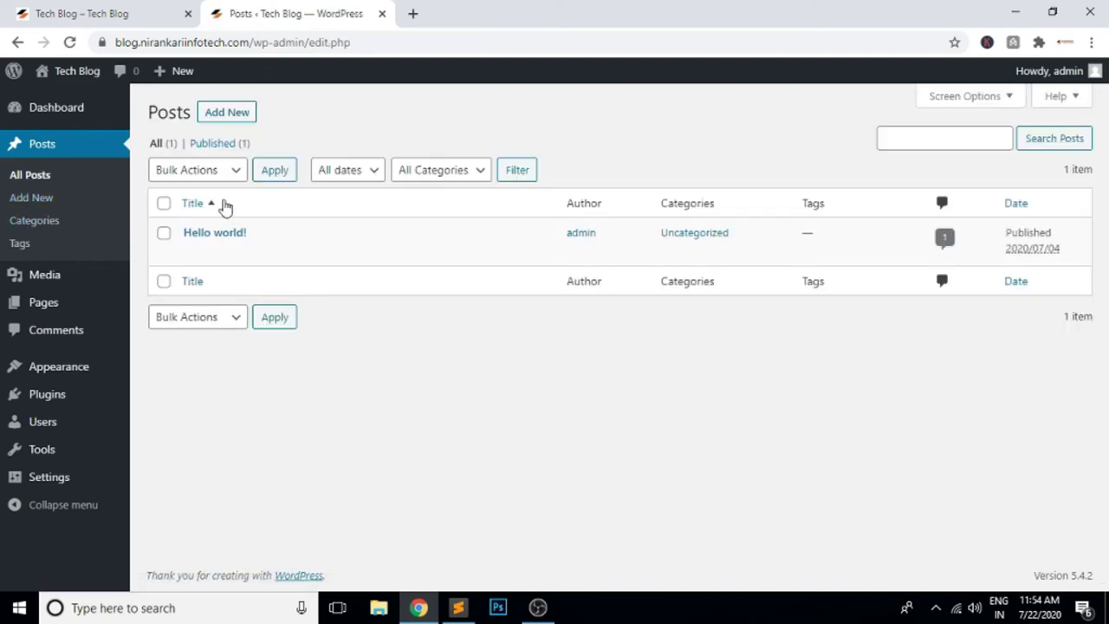
{"action": "left_click", "coordinate": [189, 253]}
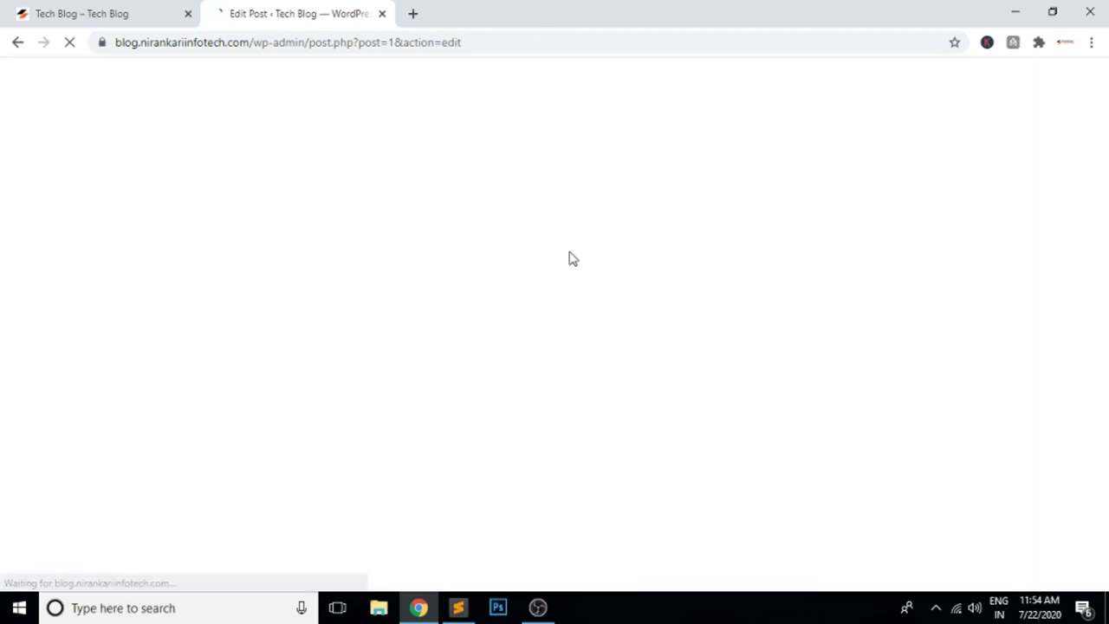
{"action": "left_click", "coordinate": [130, 14]}
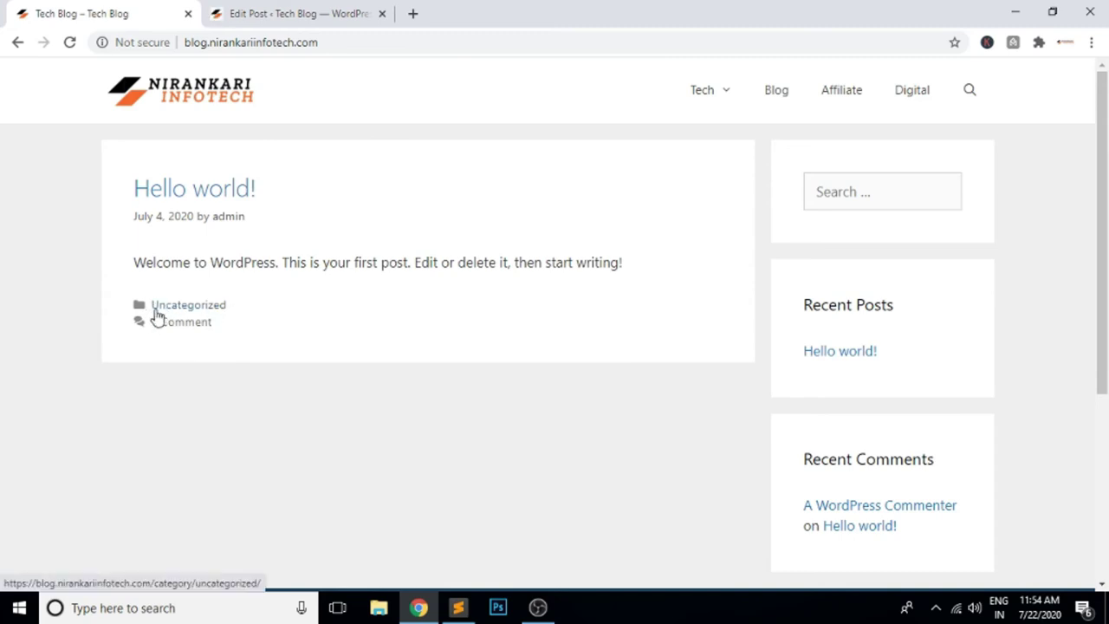
{"action": "left_click", "coordinate": [295, 14]}
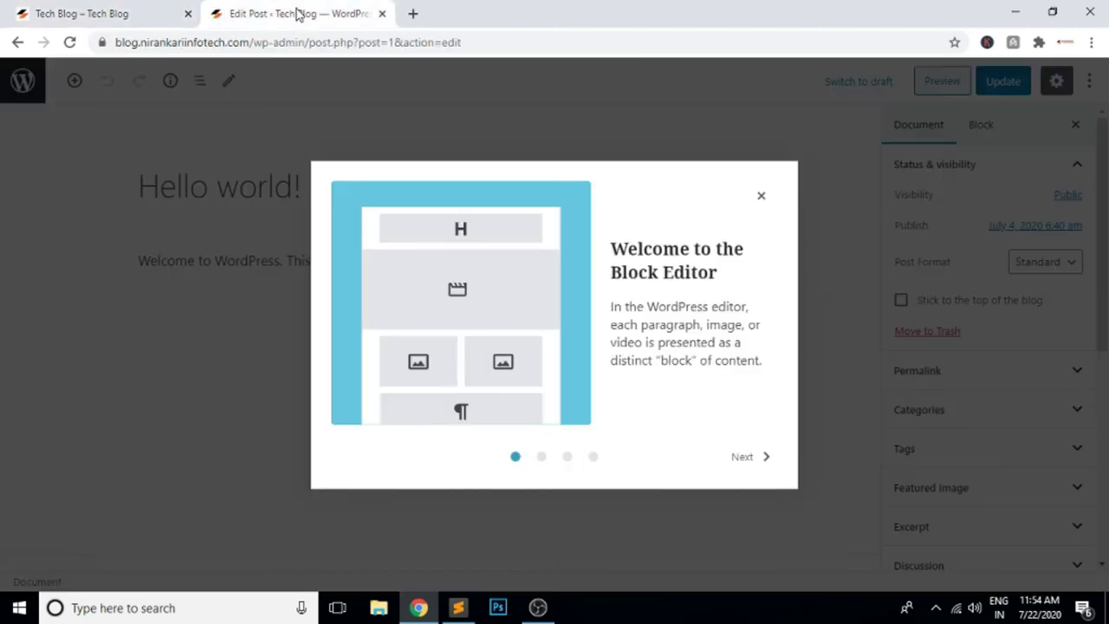
{"action": "left_click", "coordinate": [762, 196]}
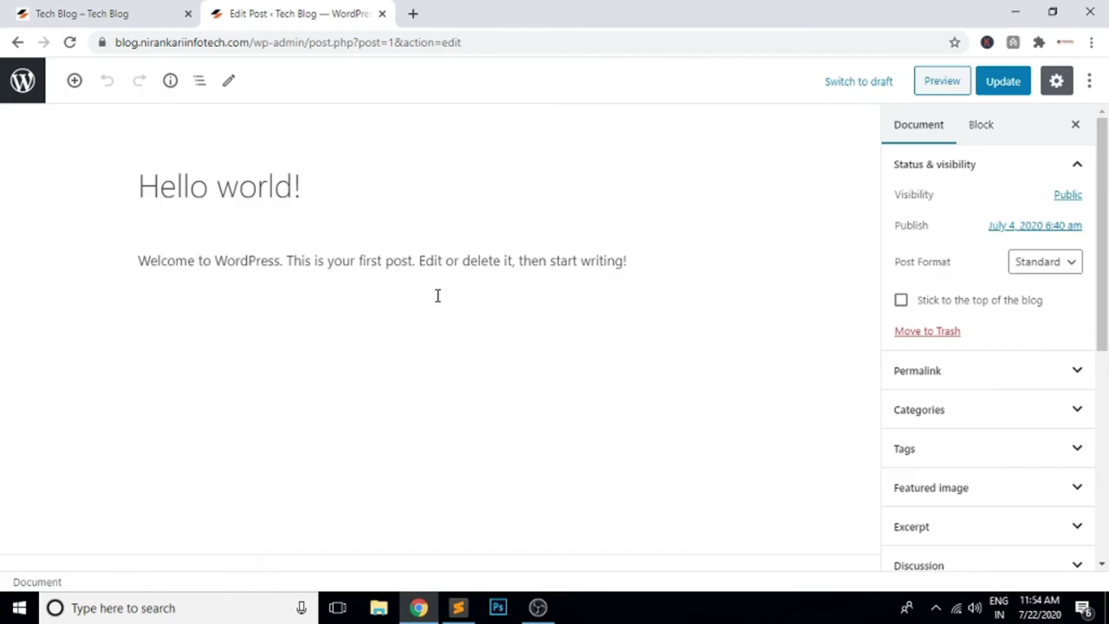
Step: Assign the Hello world! post to the Tech and Switch categories, remove it from Uncategorized, and update the post
{"action": "scroll", "coordinate": [1091, 390], "scroll_direction": "down", "scroll_amount": 2}
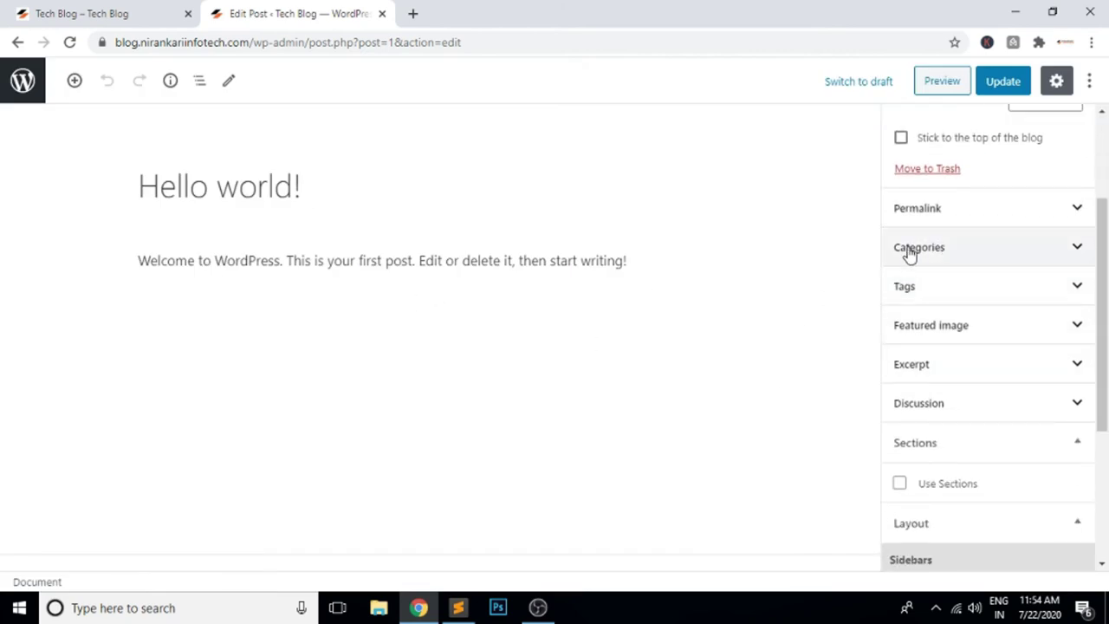
{"action": "left_click", "coordinate": [1080, 251]}
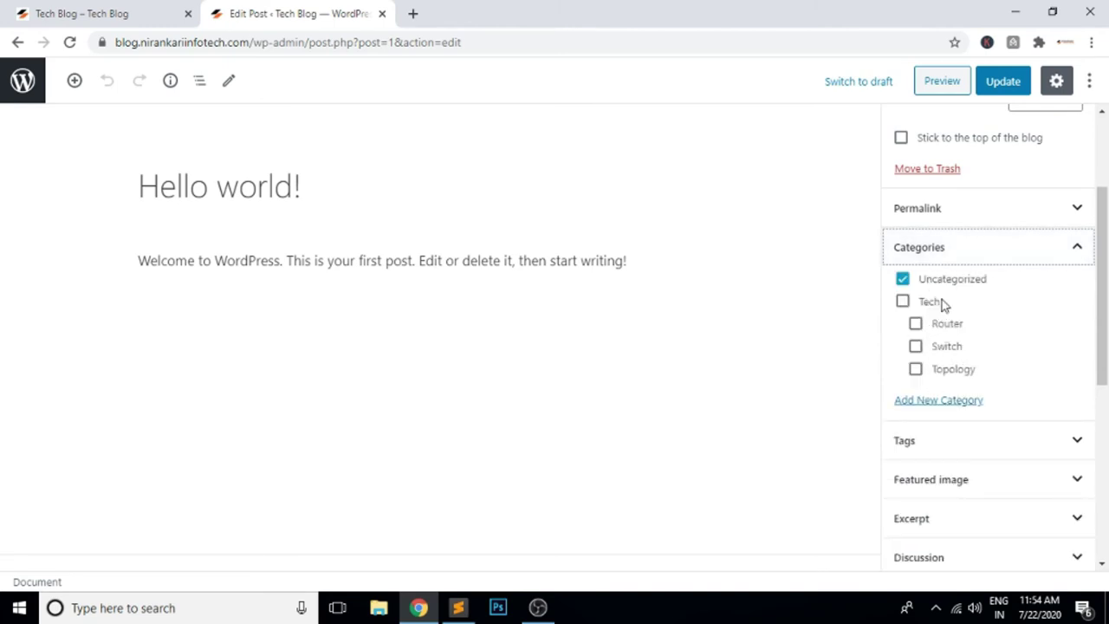
{"action": "left_click", "coordinate": [903, 302]}
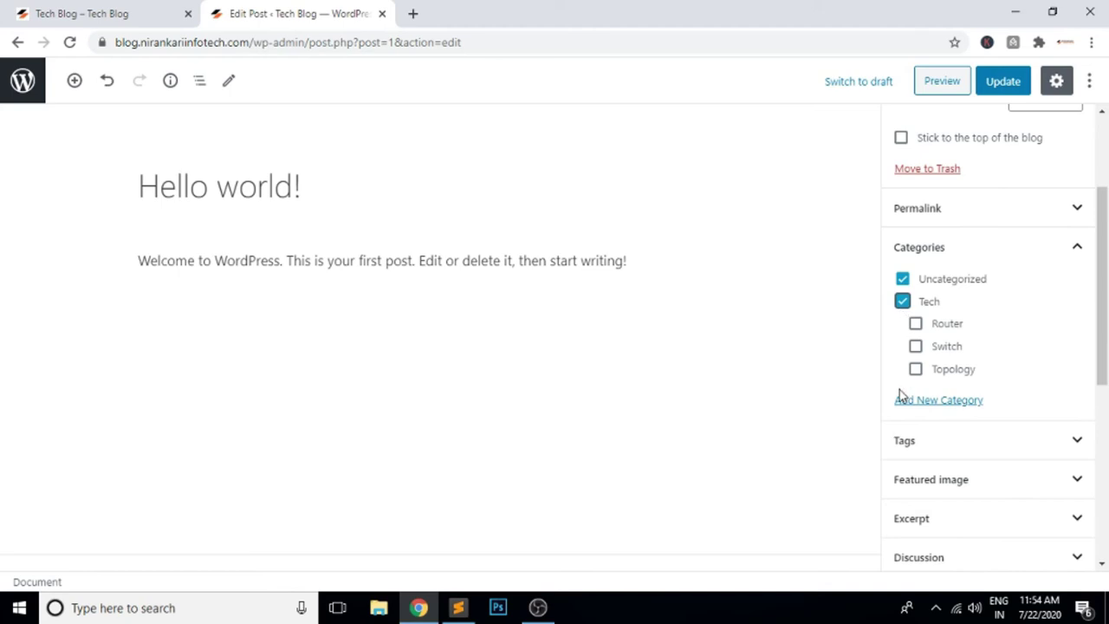
{"action": "left_click", "coordinate": [917, 348]}
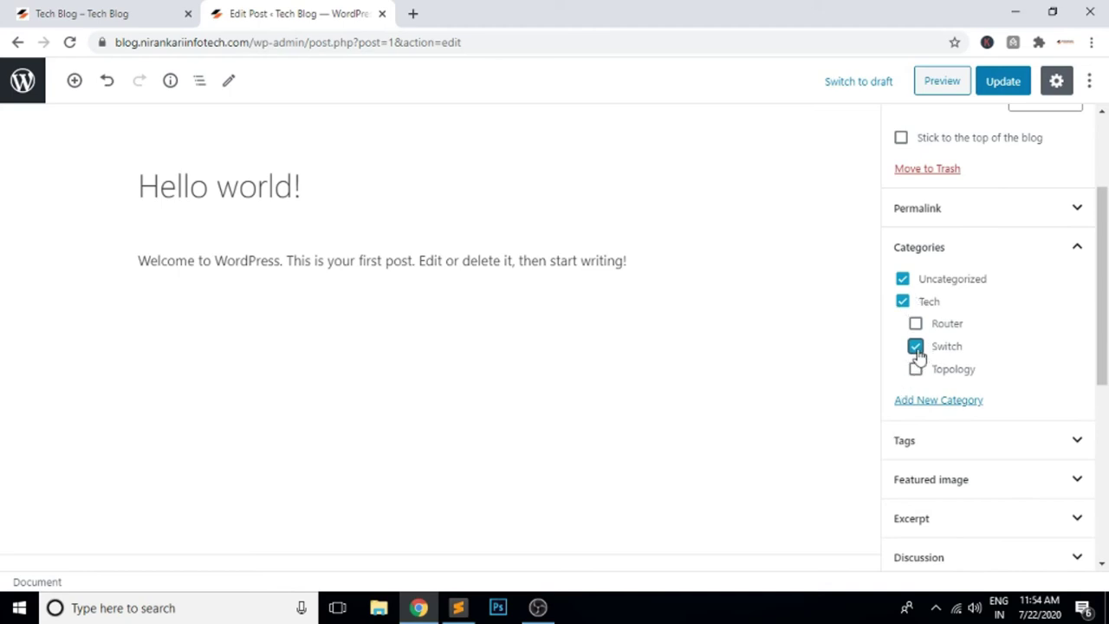
{"action": "left_click", "coordinate": [903, 280]}
{"action": "left_click", "coordinate": [1005, 85]}
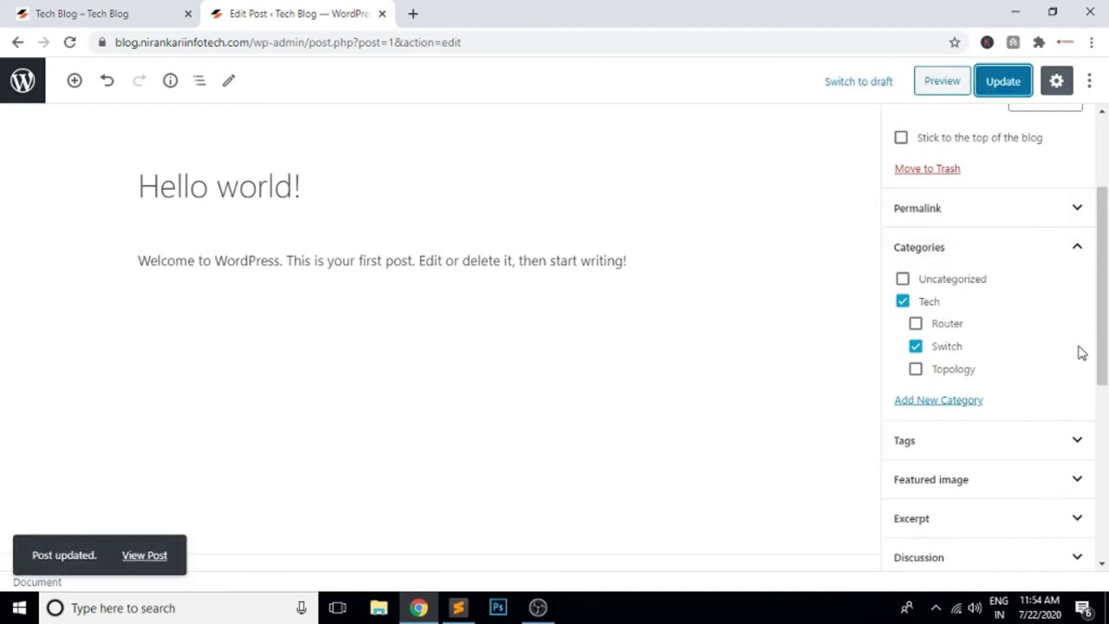
Step: Reload the blog's front page and check the categories shown under the Hello world! post
{"action": "left_click", "coordinate": [136, 17]}
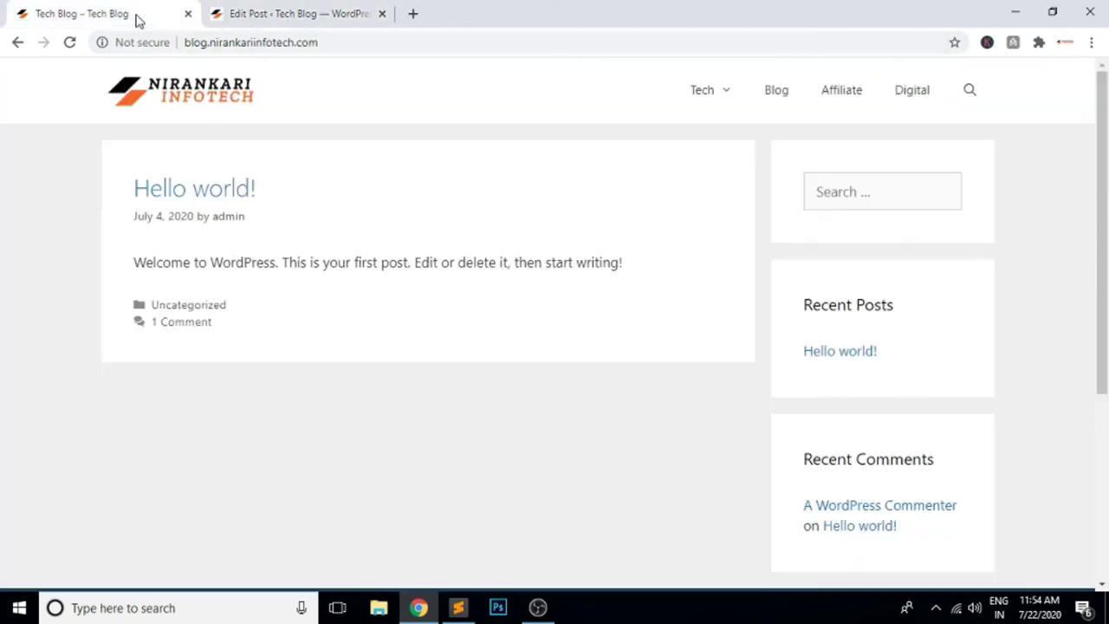
{"action": "left_click", "coordinate": [479, 44]}
{"action": "key", "text": "Return"}
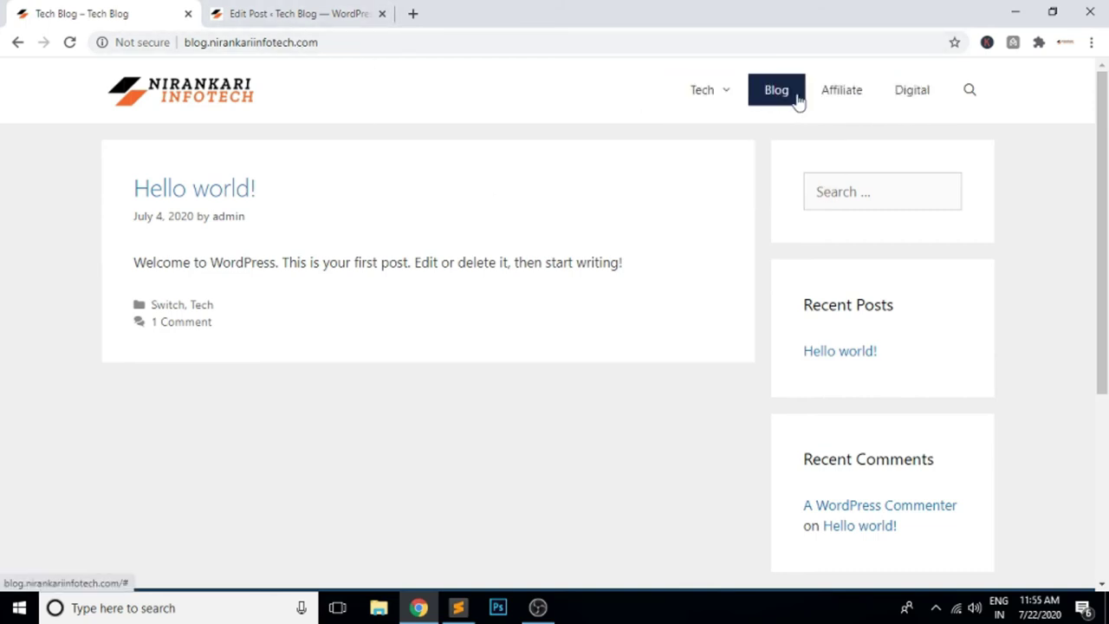
Step: Leave the post editor, go to the post categories, and add a top-level category named Blog with the slug Blog
{"action": "left_click", "coordinate": [290, 16]}
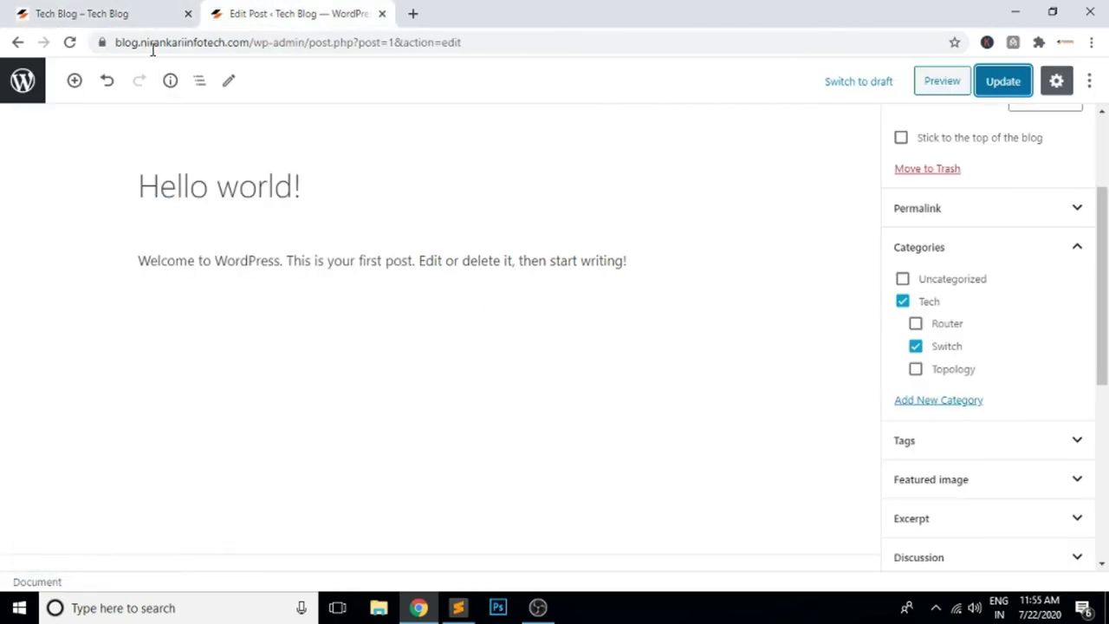
{"action": "left_click", "coordinate": [25, 81]}
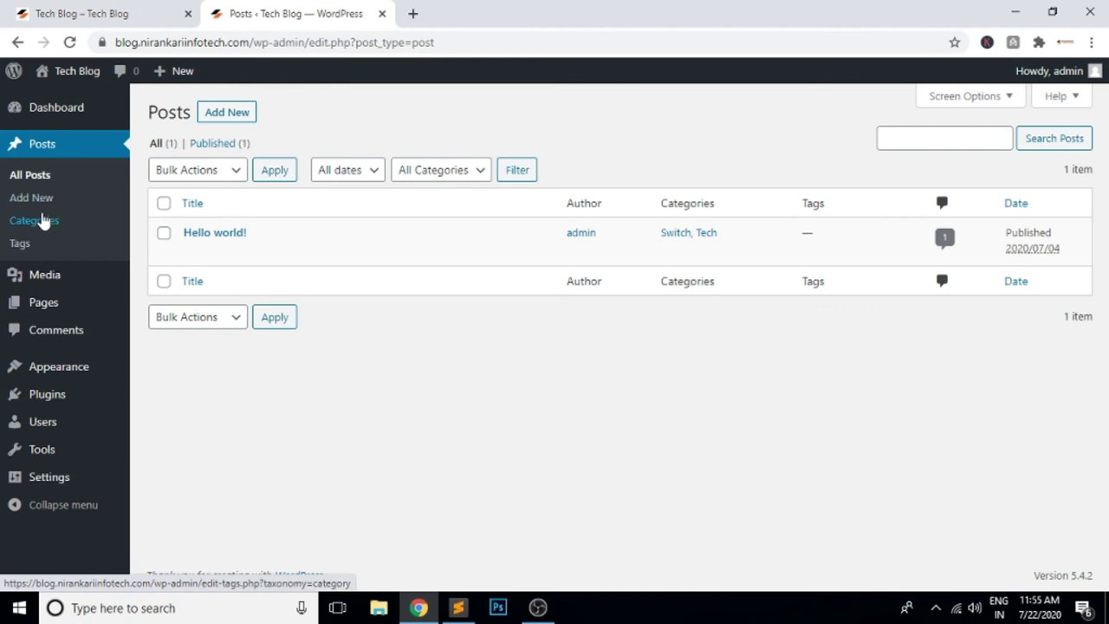
{"action": "left_click", "coordinate": [34, 221]}
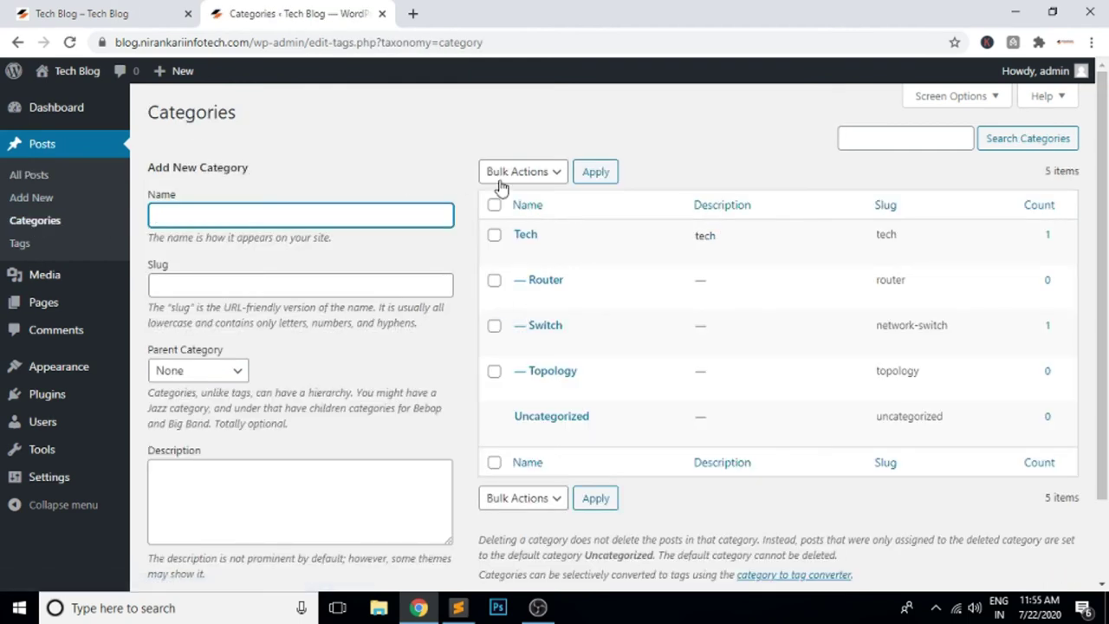
{"action": "double_click", "coordinate": [180, 215]}
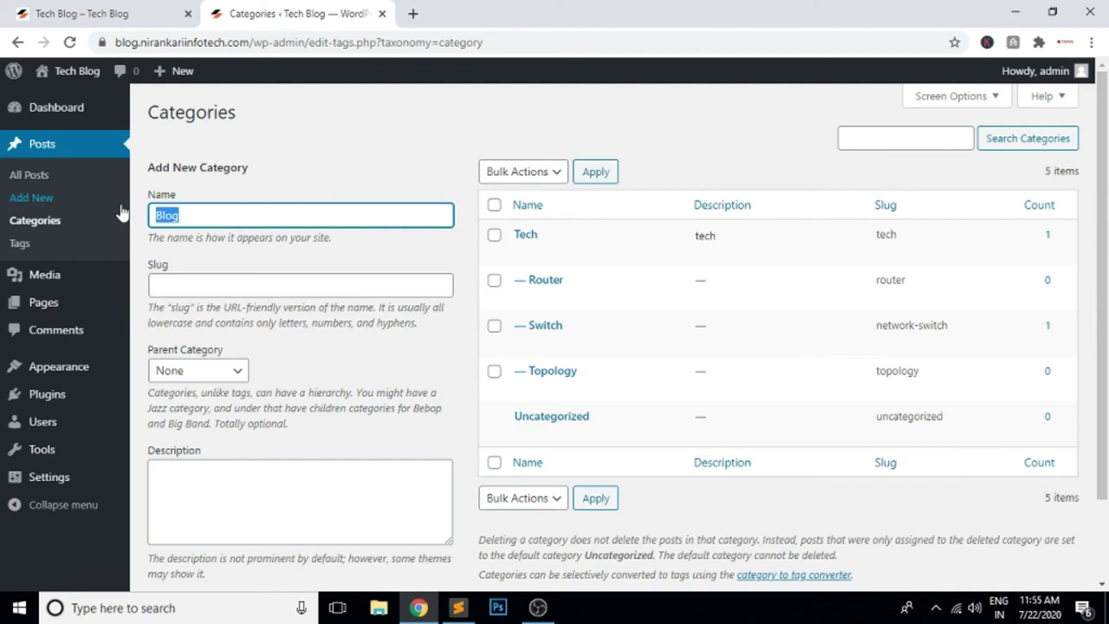
{"action": "left_click", "coordinate": [271, 289]}
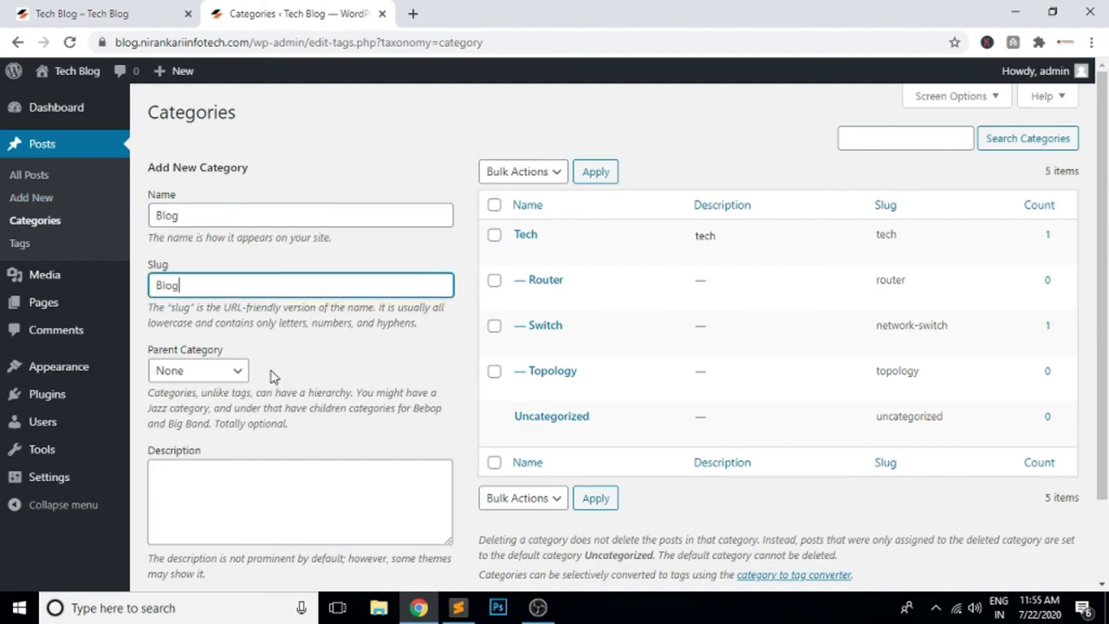
{"action": "scroll", "coordinate": [272, 564], "scroll_direction": "down", "scroll_amount": 2}
{"action": "left_click", "coordinate": [180, 508]}
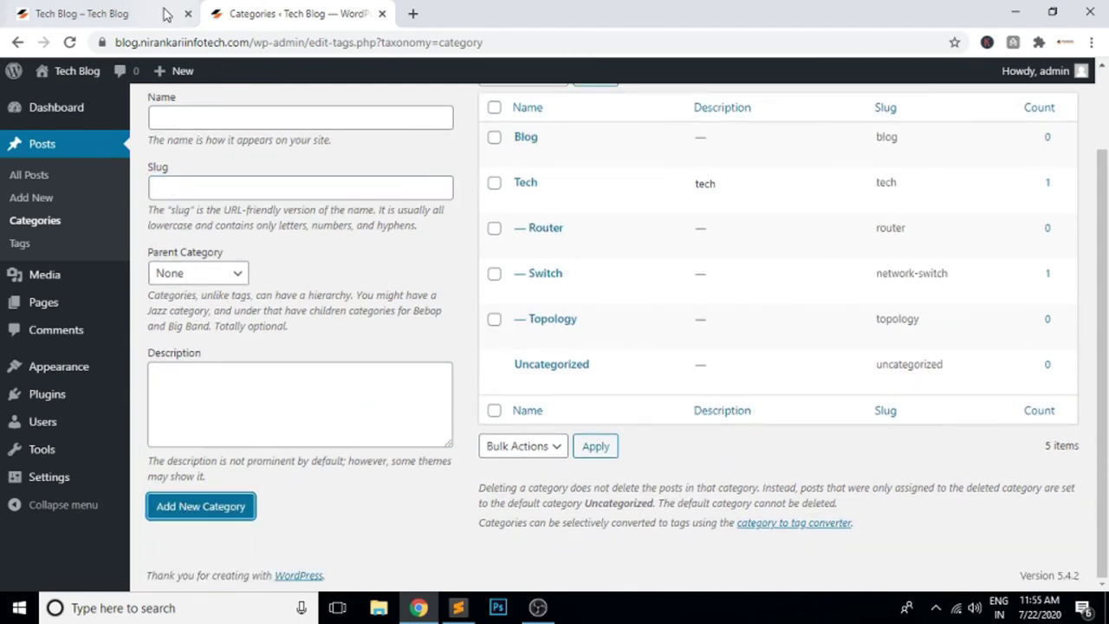
Step: Check the blog's menu for the next entry, and add a top-level category named Affiliate with the slug Affiliate
{"action": "left_click", "coordinate": [157, 13]}
{"action": "left_click", "coordinate": [265, 11]}
{"action": "left_click", "coordinate": [254, 124]}
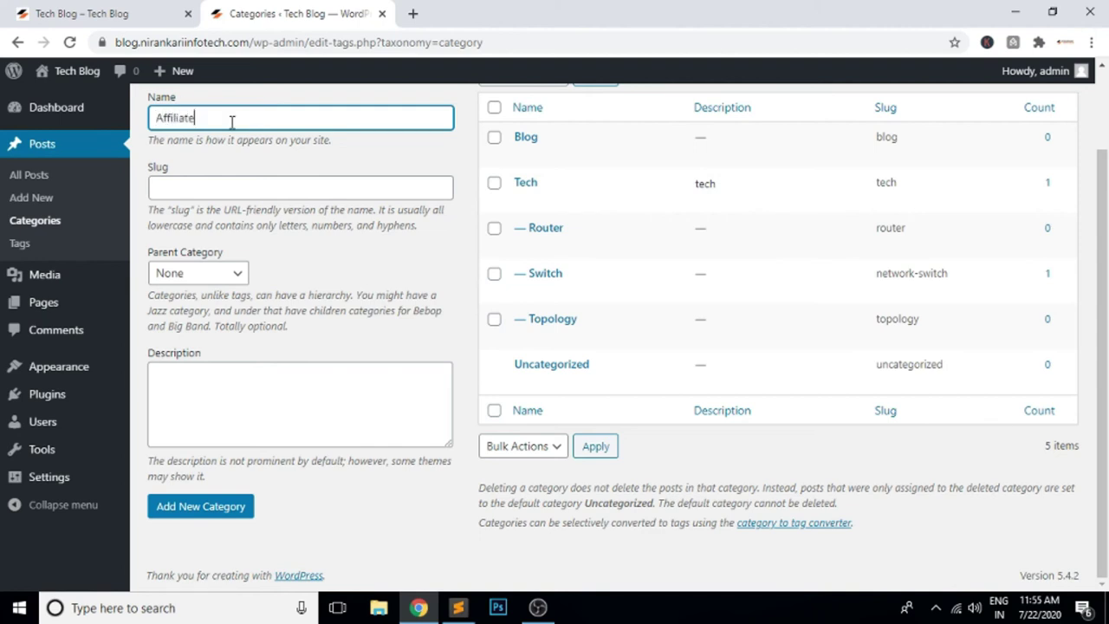
{"action": "left_click", "coordinate": [184, 195]}
{"action": "type", "text": "Affiliate"}
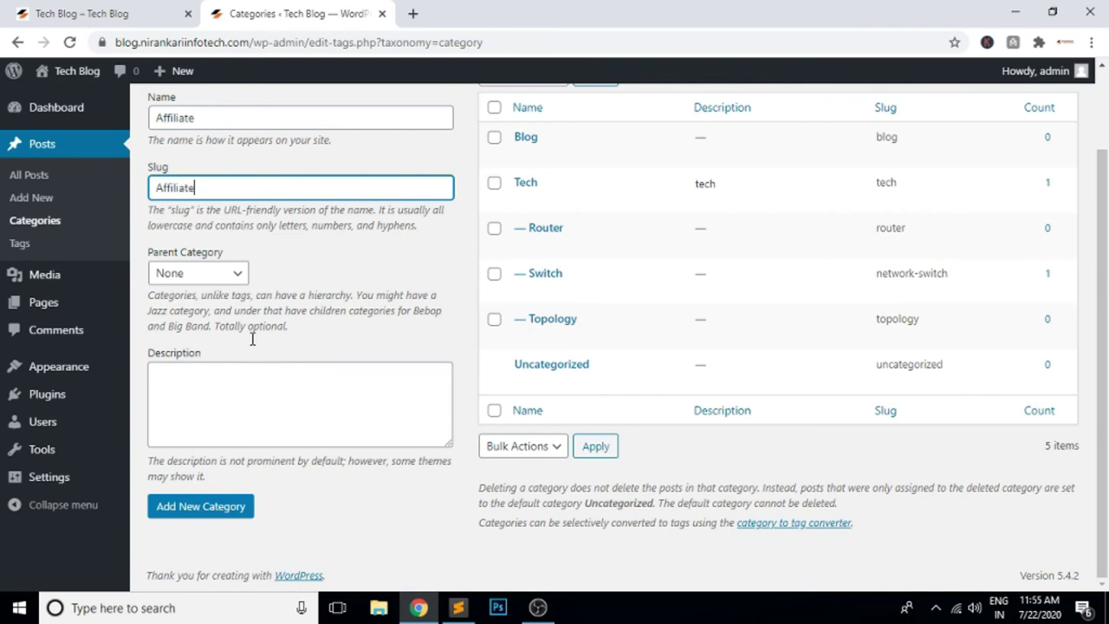
{"action": "left_click", "coordinate": [192, 511]}
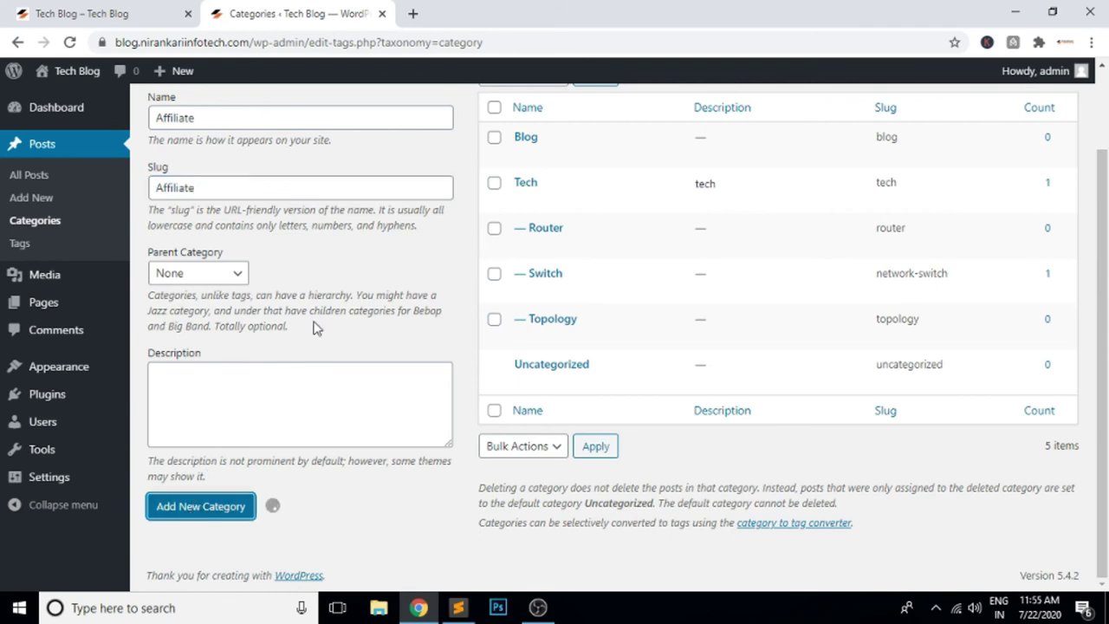
Step: Check the remaining entry in the blog's menu, and add a top-level category named Digital with the slug Digital
{"action": "left_click", "coordinate": [93, 15]}
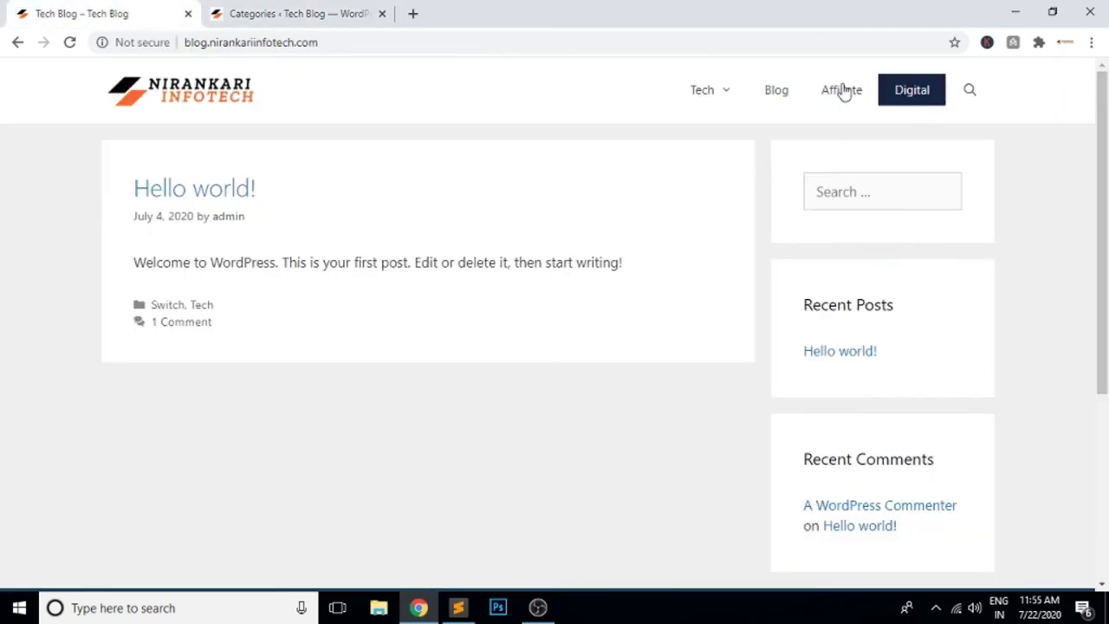
{"action": "left_click", "coordinate": [330, 13]}
{"action": "left_click", "coordinate": [224, 118]}
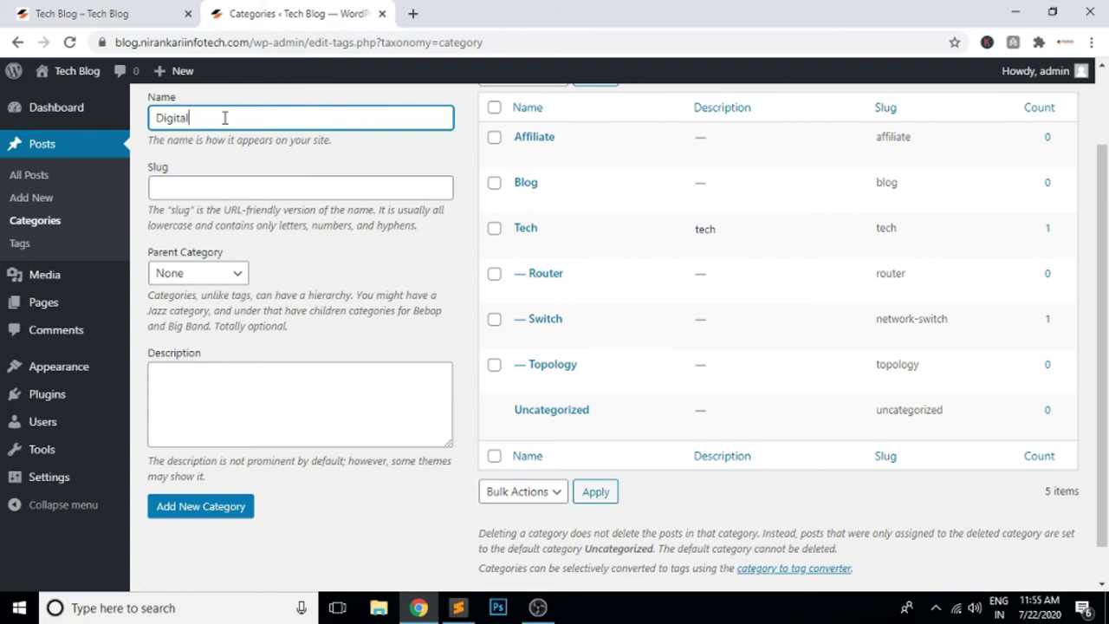
{"action": "double_click", "coordinate": [224, 118]}
{"action": "key", "text": "ctrl+c"}
{"action": "left_click", "coordinate": [221, 194]}
{"action": "key", "text": "ctrl+v"}
{"action": "left_click", "coordinate": [232, 508]}
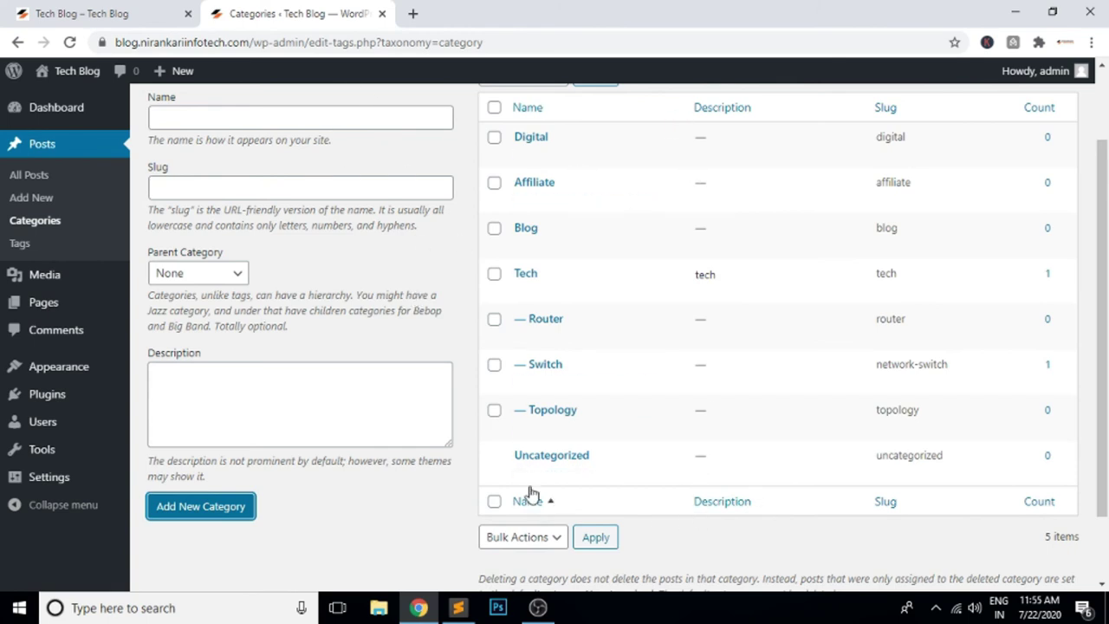
Step: Add a category named Digital Marketing with the slug Digital Marketing under the parent category Digital
{"action": "left_click", "coordinate": [220, 110]}
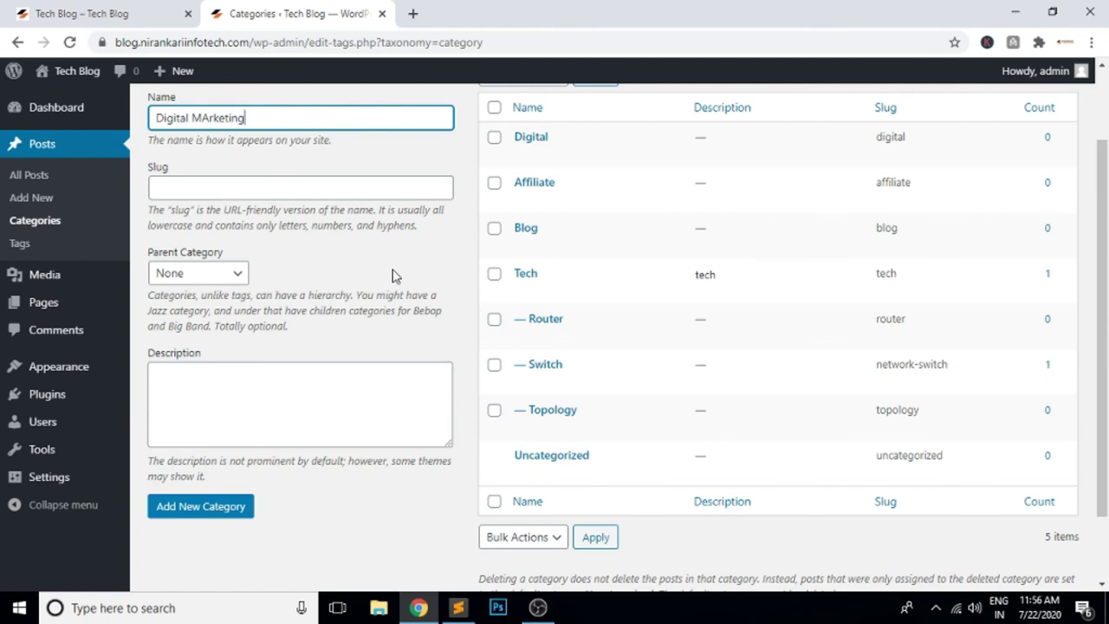
{"action": "key", "text": "BackSpace"}
{"action": "type", "text": "a"}
{"action": "key", "text": "ctrl+a"}
{"action": "key", "text": "ctrl+c"}
{"action": "left_click", "coordinate": [286, 188]}
{"action": "key", "text": "ctrl+v"}
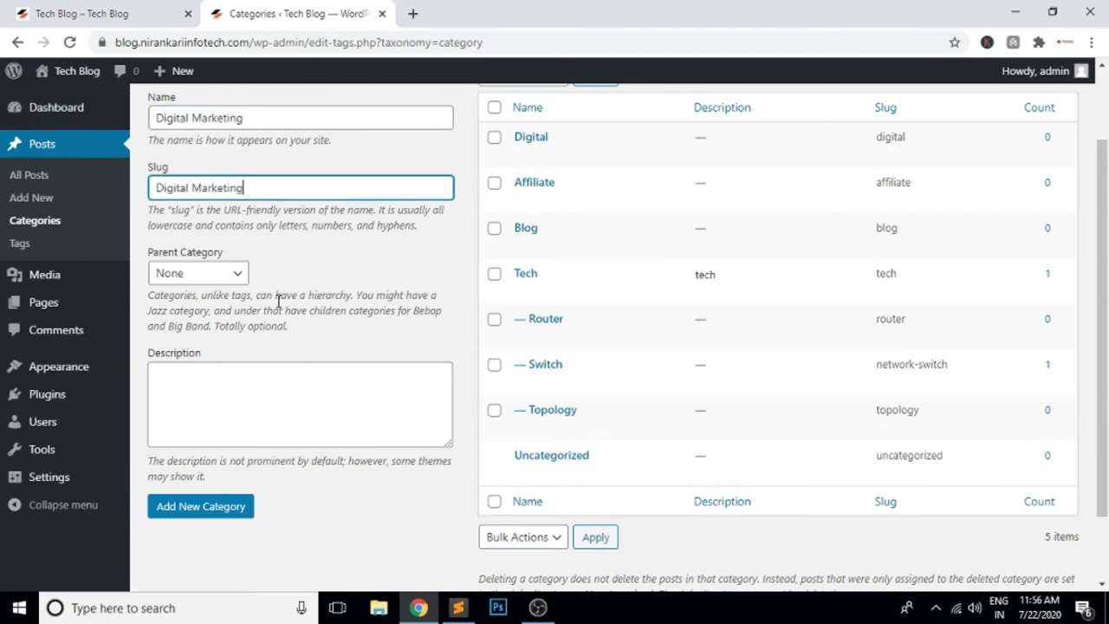
{"action": "left_click", "coordinate": [217, 273]}
{"action": "left_click", "coordinate": [185, 309]}
{"action": "left_click", "coordinate": [208, 506]}
Step: Add a category named Web Designing with the slug Web Designing under the parent category Digital
{"action": "left_click", "coordinate": [202, 120]}
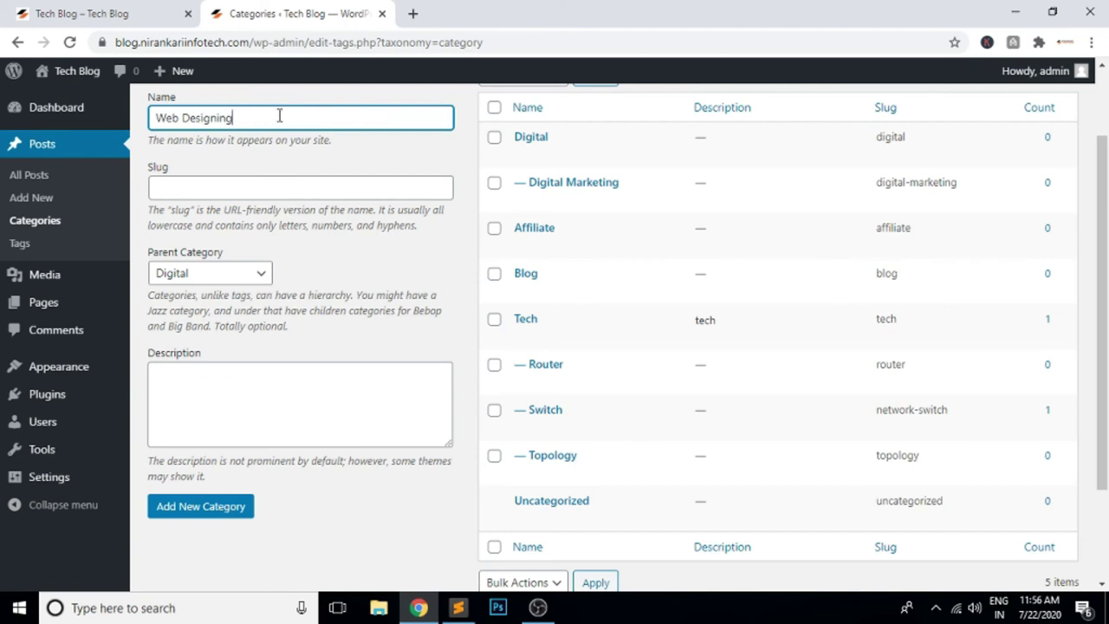
{"action": "key", "text": "ctrl+a"}
{"action": "left_click", "coordinate": [314, 188]}
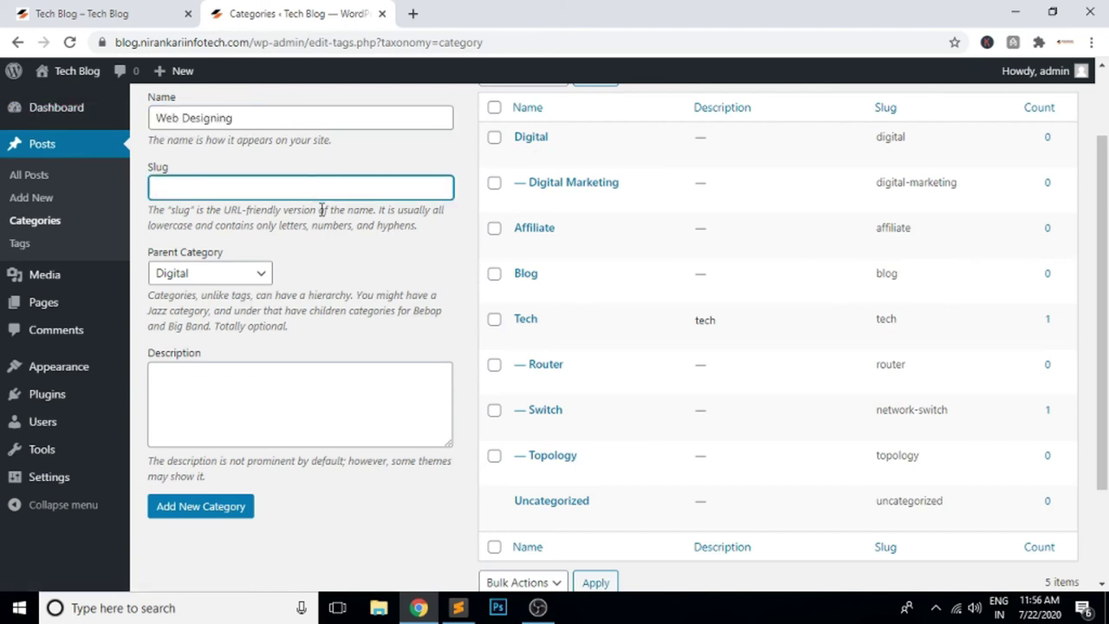
{"action": "key", "text": "ctrl+v"}
{"action": "left_click", "coordinate": [217, 512]}
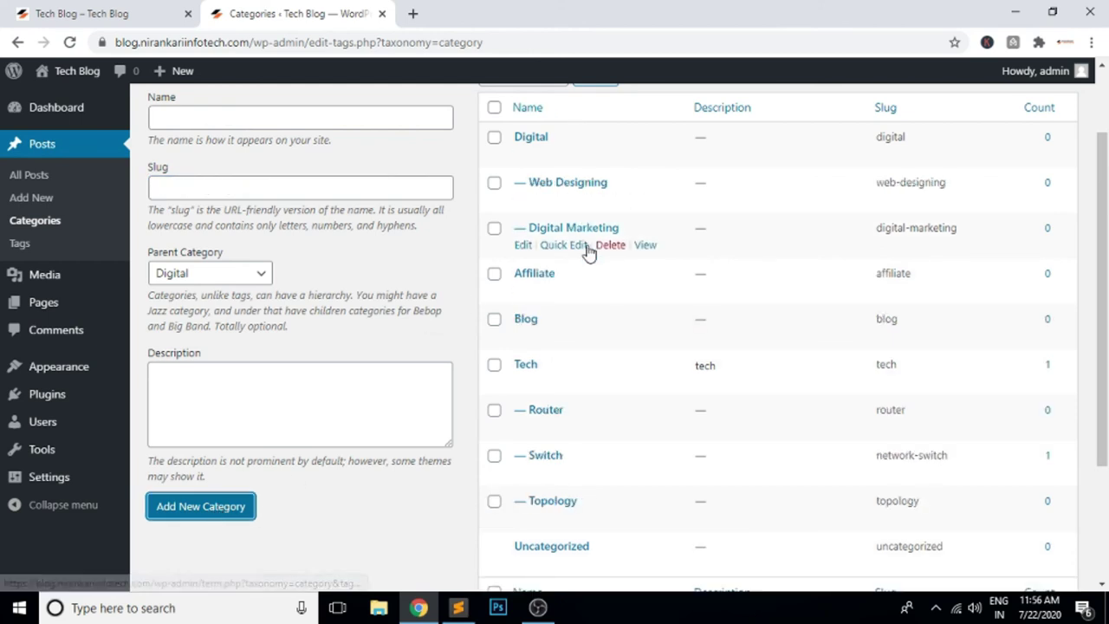
Step: Review the category list and examine the post counts of the Tech and Switch categories
{"action": "scroll", "coordinate": [658, 320], "scroll_direction": "down", "scroll_amount": 2}
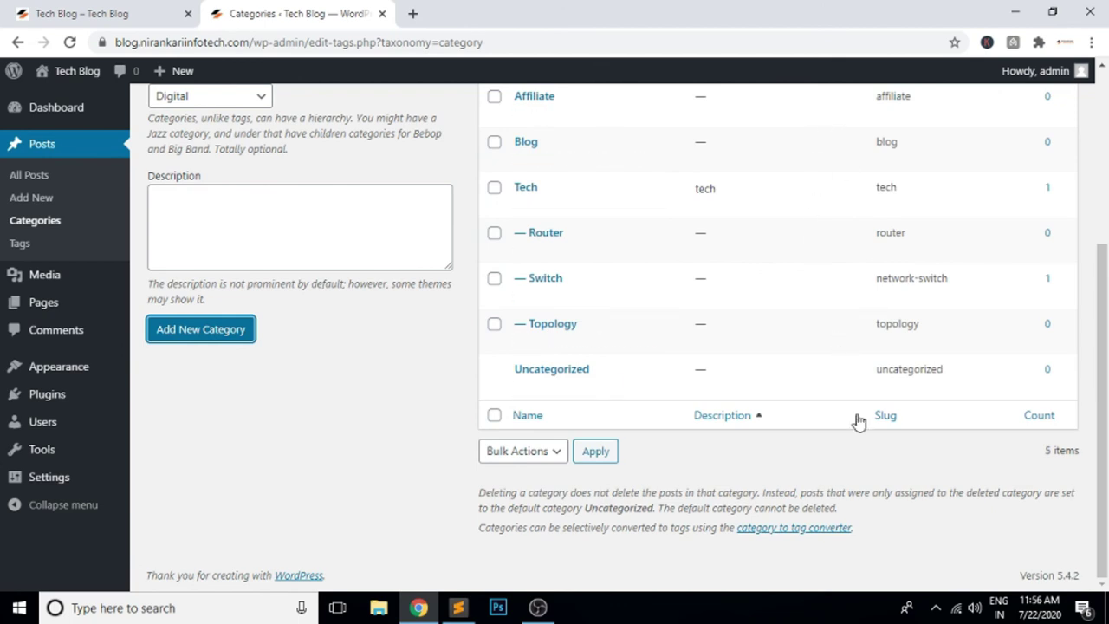
{"action": "scroll", "coordinate": [856, 421], "scroll_direction": "up", "scroll_amount": 2}
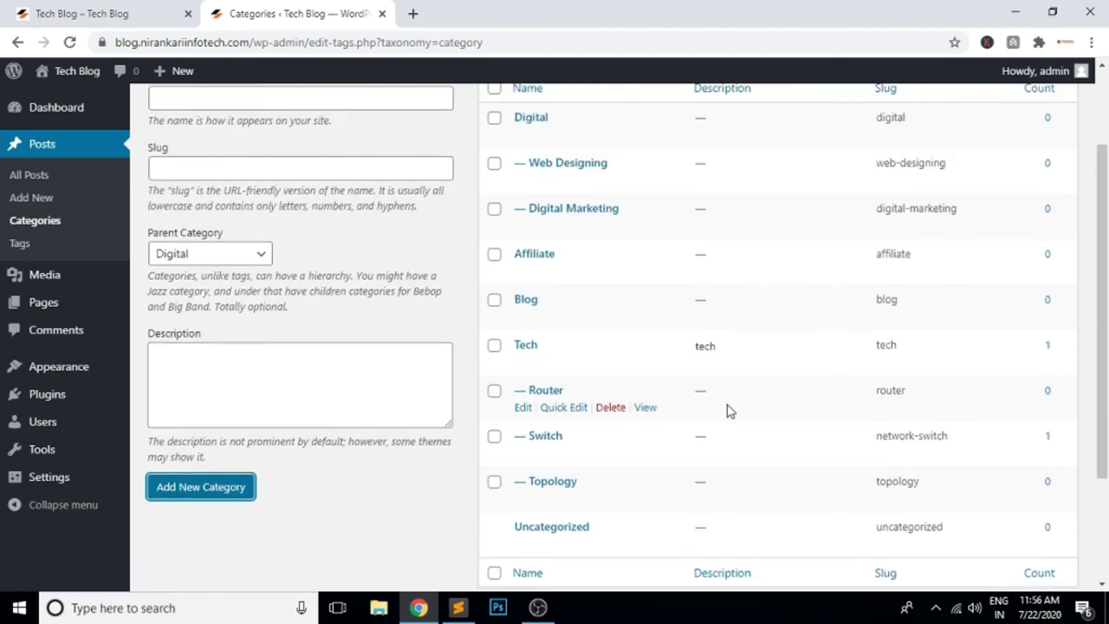
{"action": "scroll", "coordinate": [726, 408], "scroll_direction": "down", "scroll_amount": 1}
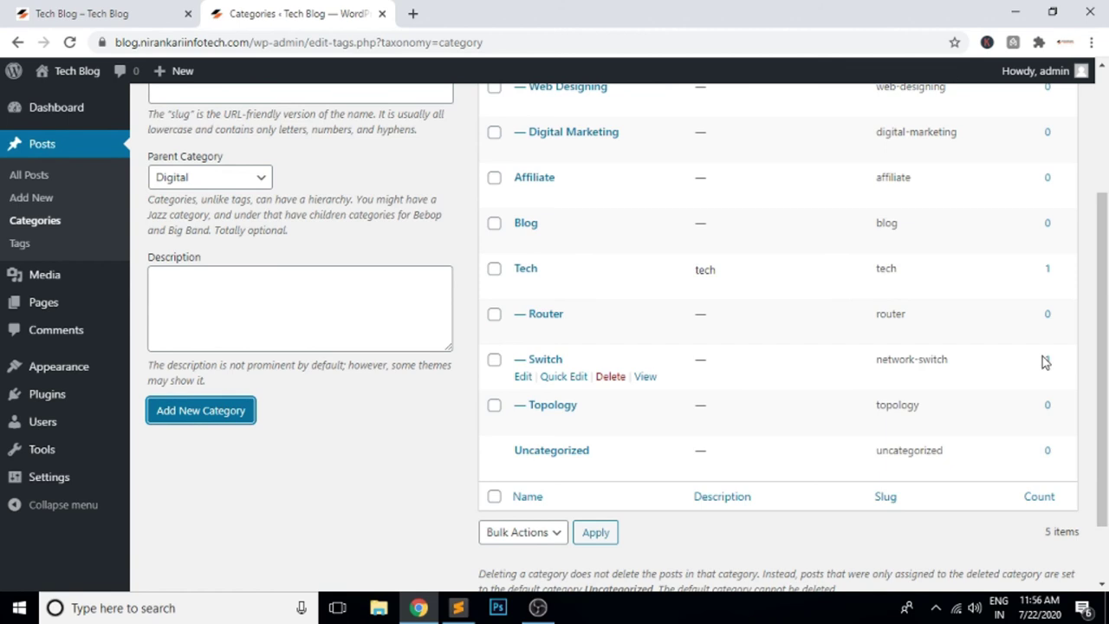
{"action": "left_click_drag", "start_coordinate": [1062, 275], "coordinate": [1033, 275]}
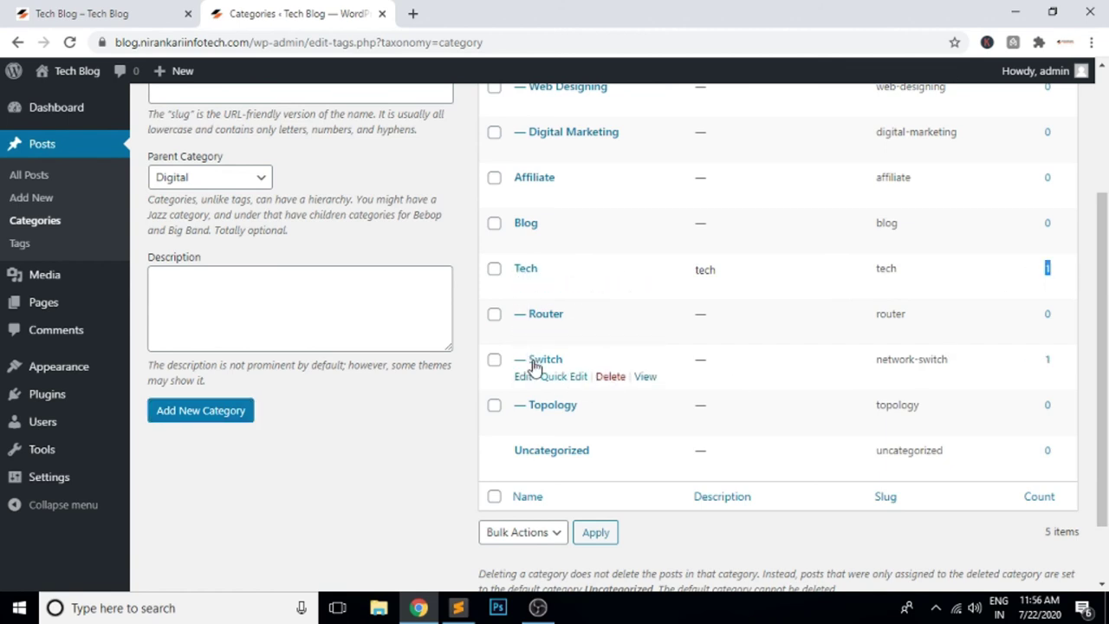
{"action": "left_click", "coordinate": [1057, 368]}
{"action": "mouse_move", "coordinate": [1057, 369]}
{"action": "left_mouse_down"}
{"action": "mouse_move", "coordinate": [1044, 361]}
{"action": "mouse_move", "coordinate": [1035, 373]}
{"action": "left_mouse_up"}
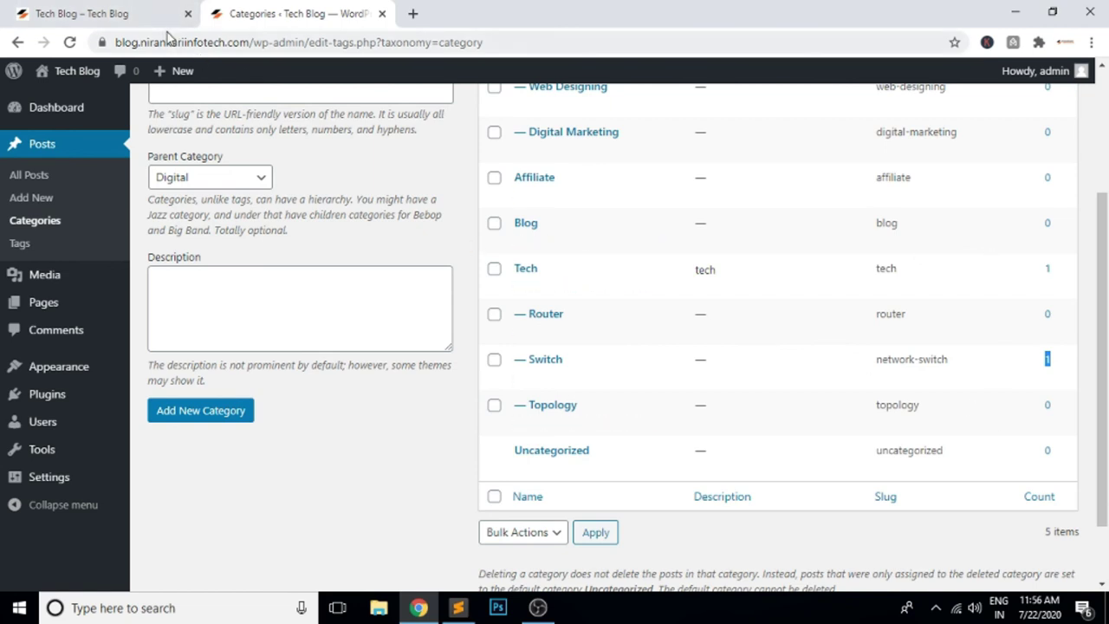
Step: Reload the blog's front page and look over its navigation menu entries
{"action": "left_click", "coordinate": [122, 11]}
{"action": "left_click", "coordinate": [467, 43]}
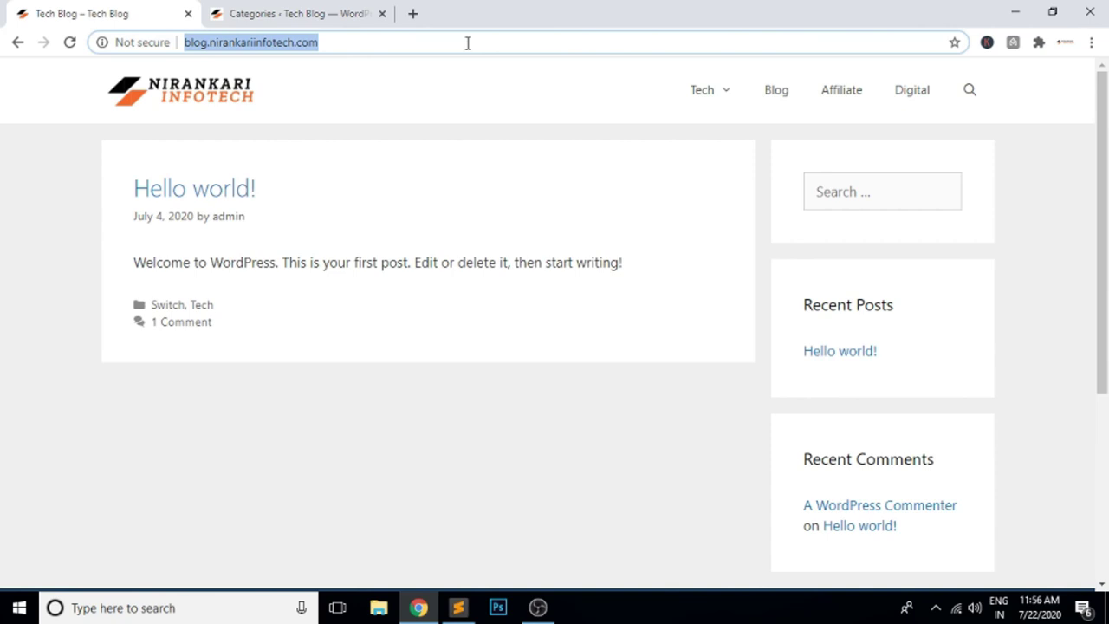
{"action": "key", "text": "Return"}
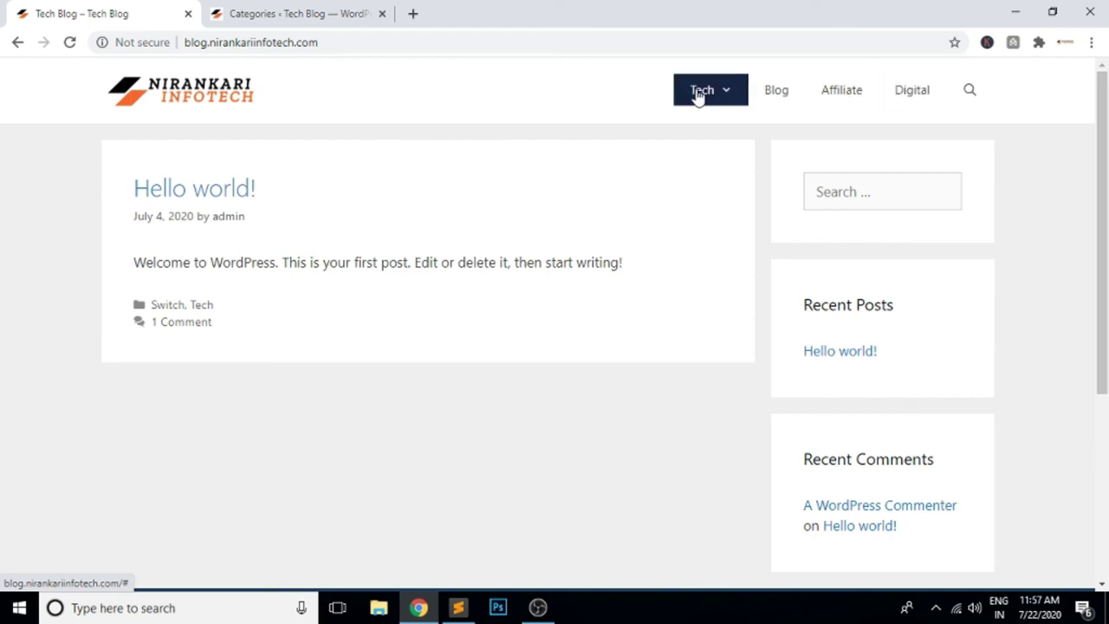
Step: Return to the category list in the site administration and open the Dashboard
{"action": "left_click", "coordinate": [314, 13]}
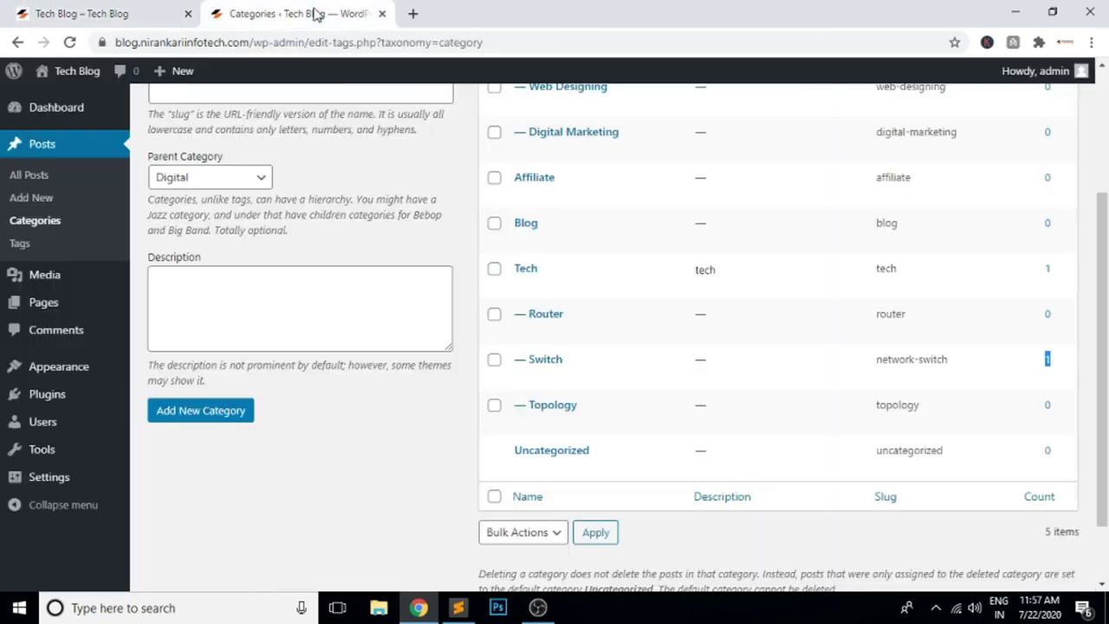
{"action": "scroll", "coordinate": [869, 290], "scroll_direction": "up", "scroll_amount": 1}
{"action": "scroll", "coordinate": [869, 291], "scroll_direction": "up", "scroll_amount": 3}
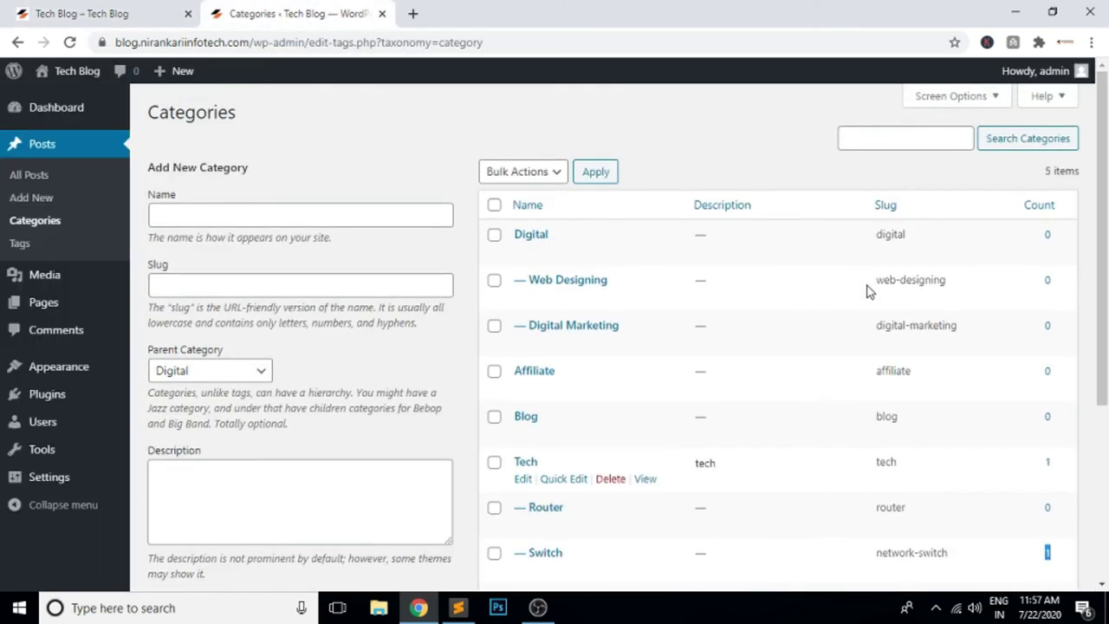
{"action": "left_click", "coordinate": [56, 114]}
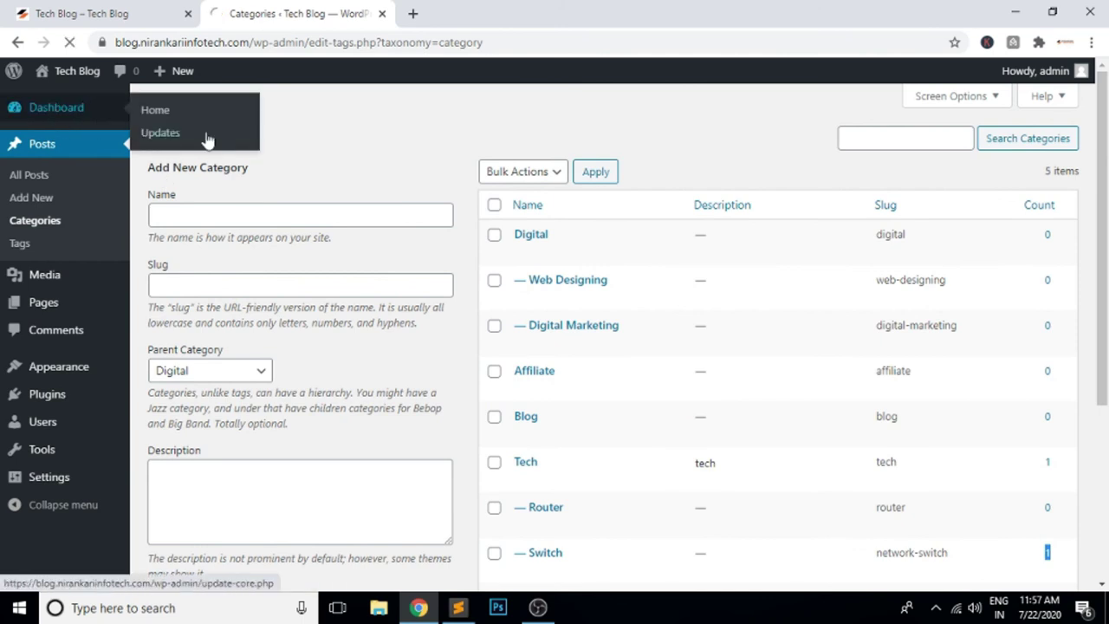
Step: Look through the blog's front page from the header to the footer links
{"action": "left_click", "coordinate": [77, 15]}
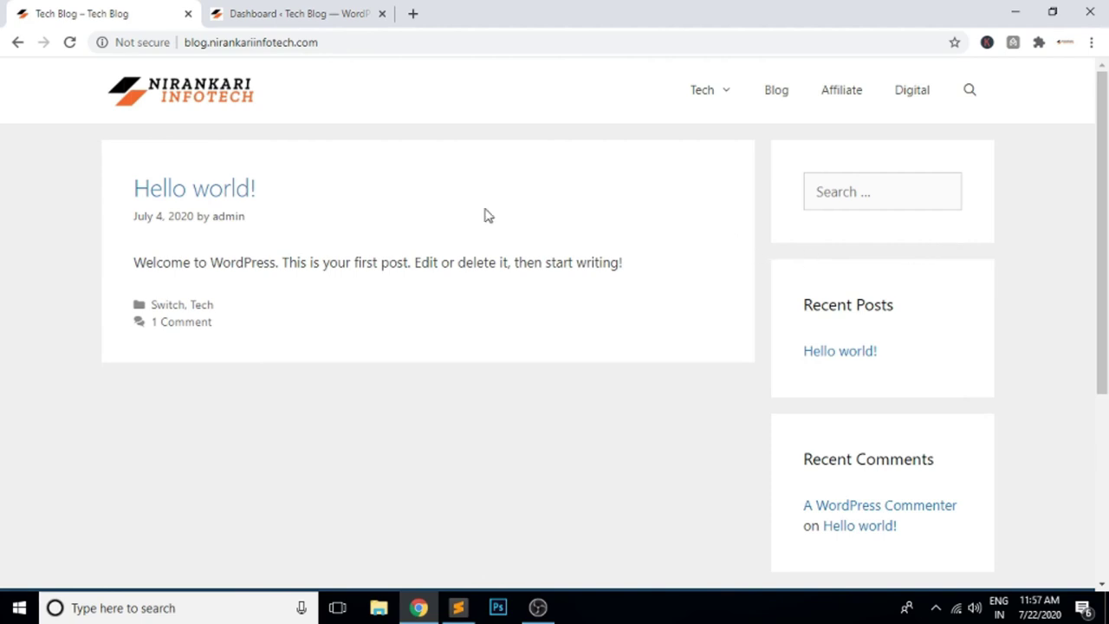
{"action": "scroll", "coordinate": [740, 323], "scroll_direction": "down", "scroll_amount": 1}
{"action": "scroll", "coordinate": [741, 323], "scroll_direction": "down", "scroll_amount": 1}
{"action": "scroll", "coordinate": [883, 196], "scroll_direction": "up", "scroll_amount": 2}
{"action": "scroll", "coordinate": [902, 538], "scroll_direction": "down", "scroll_amount": 1}
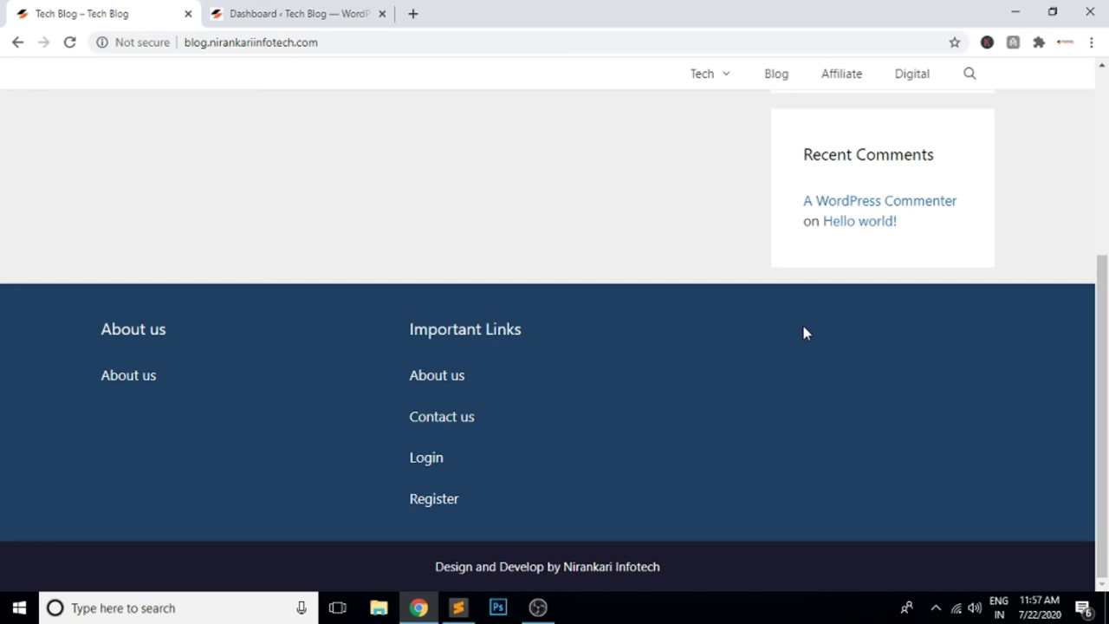
{"action": "scroll", "coordinate": [289, 407], "scroll_direction": "up", "scroll_amount": 4}
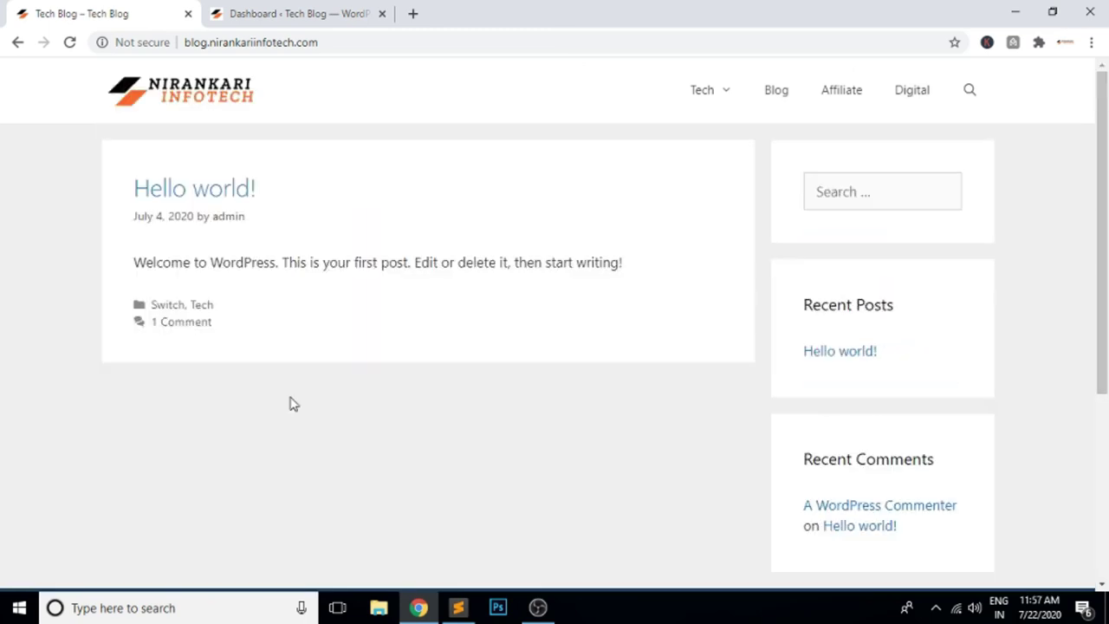